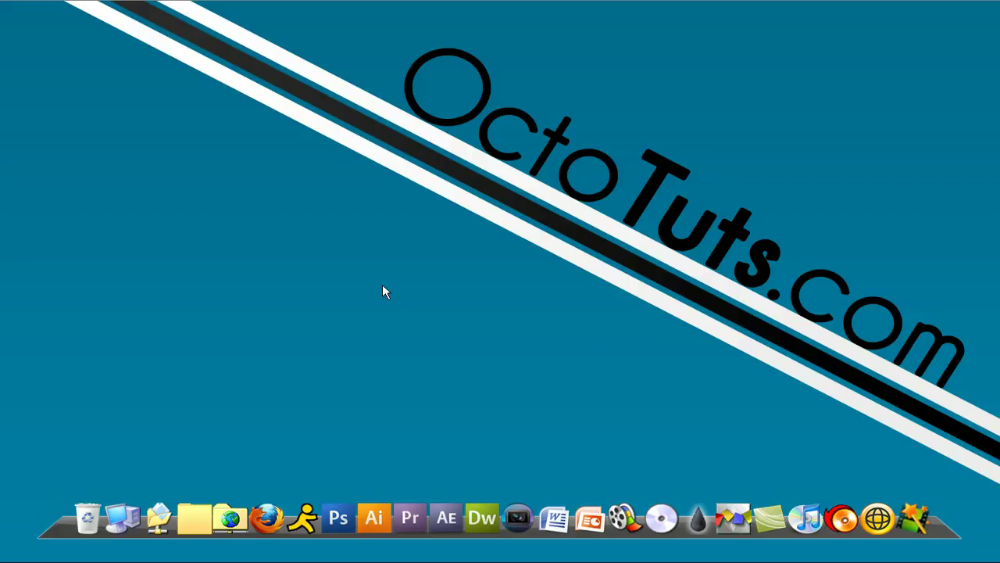
Bring the Photoshop window showing the finished OCTO GFX .com example to the front
{"action": "mouse_move", "coordinate": [274, 553]}
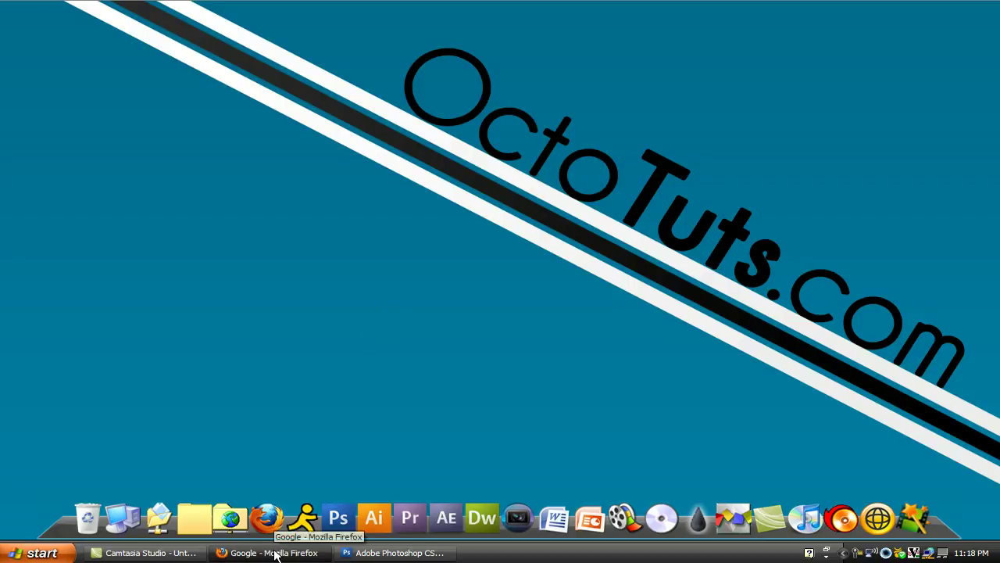
{"action": "left_click", "coordinate": [355, 553]}
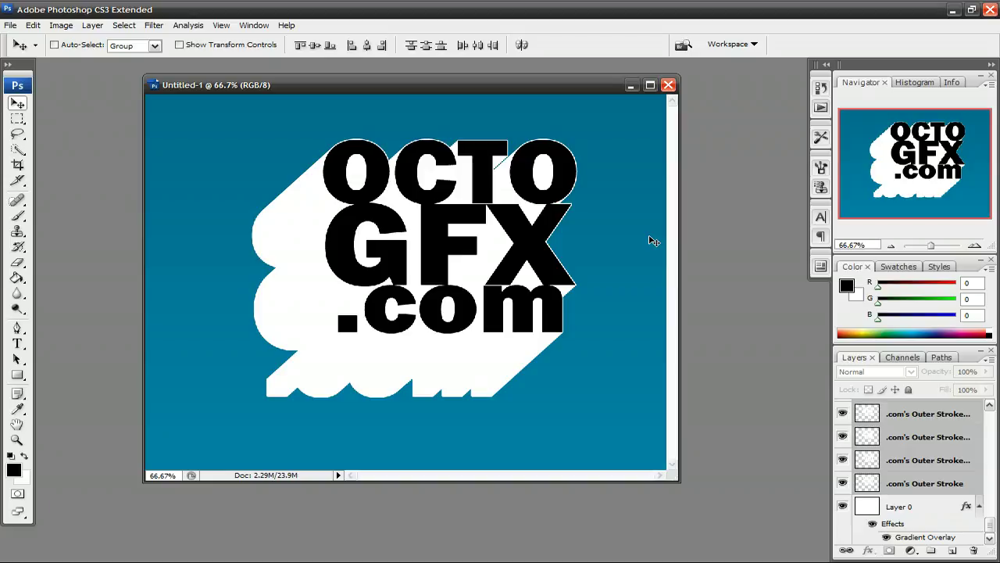
Create a new white 1000 × 800 px document at 72 pixels/inch
{"action": "left_click", "coordinate": [631, 85]}
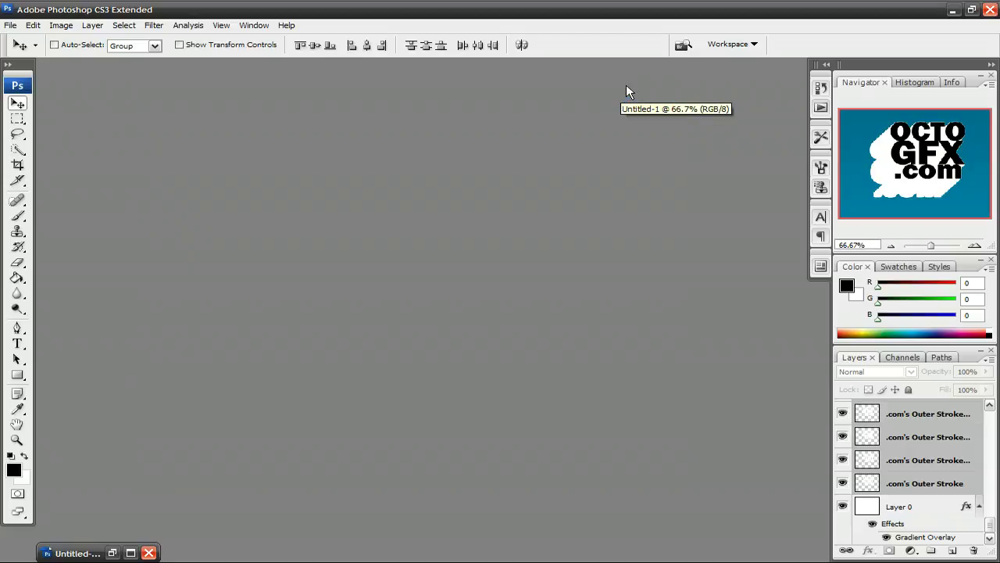
{"action": "left_click", "coordinate": [8, 27]}
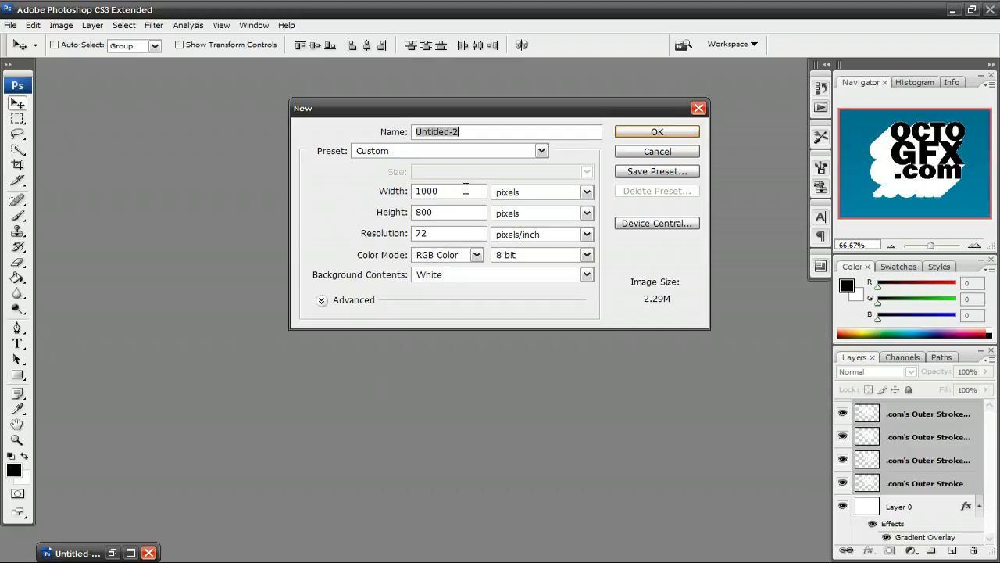
{"action": "left_click", "coordinate": [659, 133]}
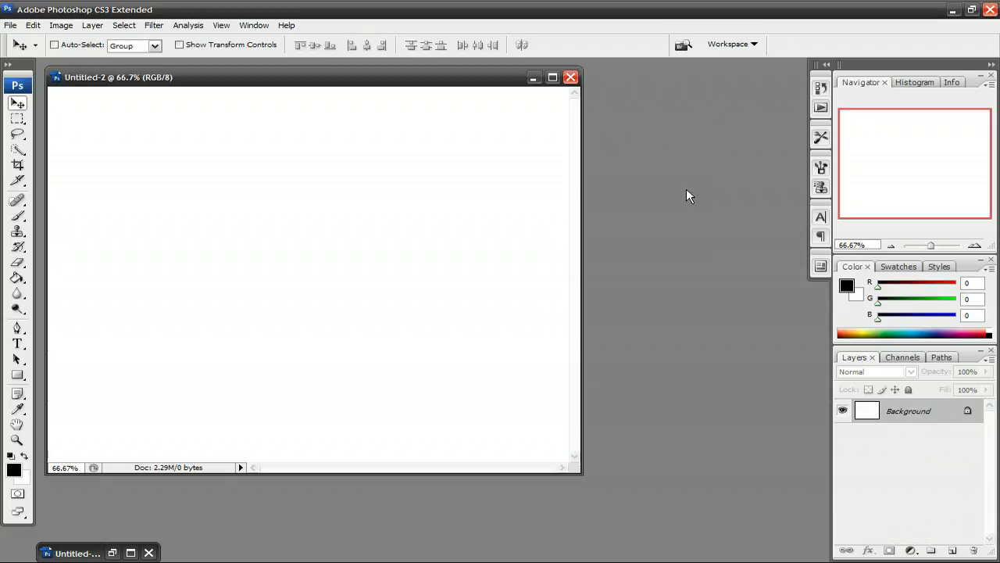
Convert the Background to Layer 0 and give it the teal 'octosites' Gradient Overlay
{"action": "double_click", "coordinate": [966, 410]}
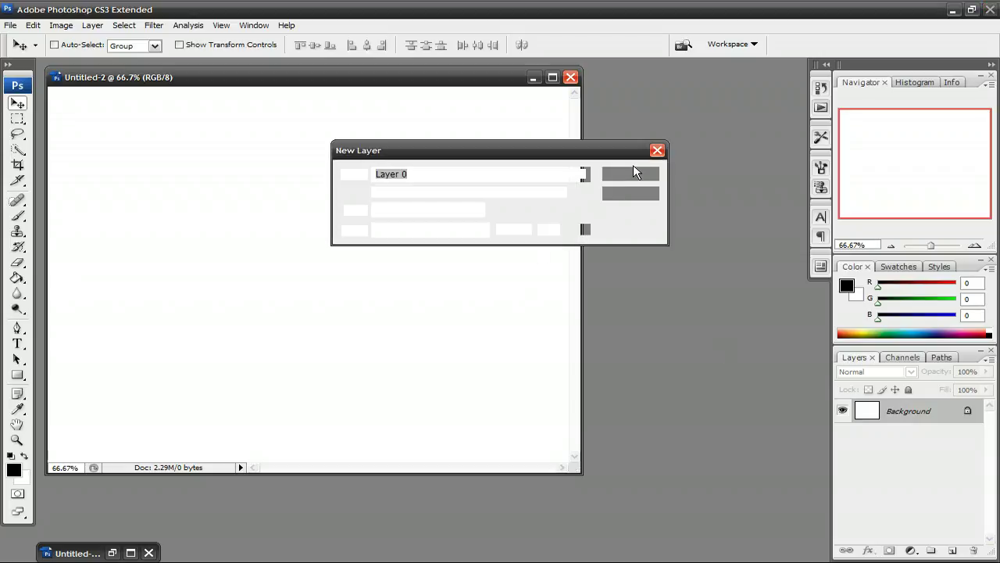
{"action": "left_click", "coordinate": [631, 174]}
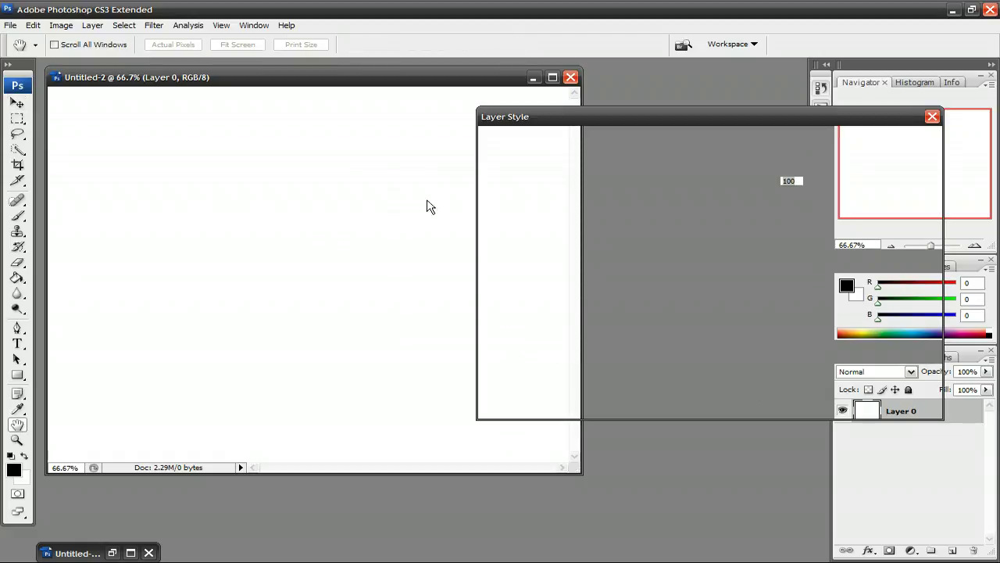
{"action": "left_click", "coordinate": [498, 317]}
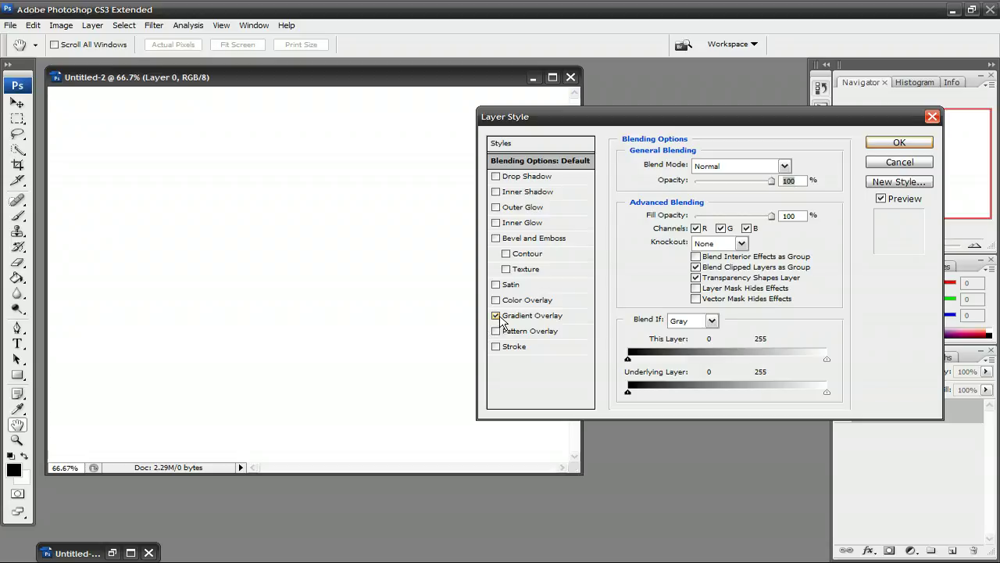
{"action": "left_click", "coordinate": [549, 323]}
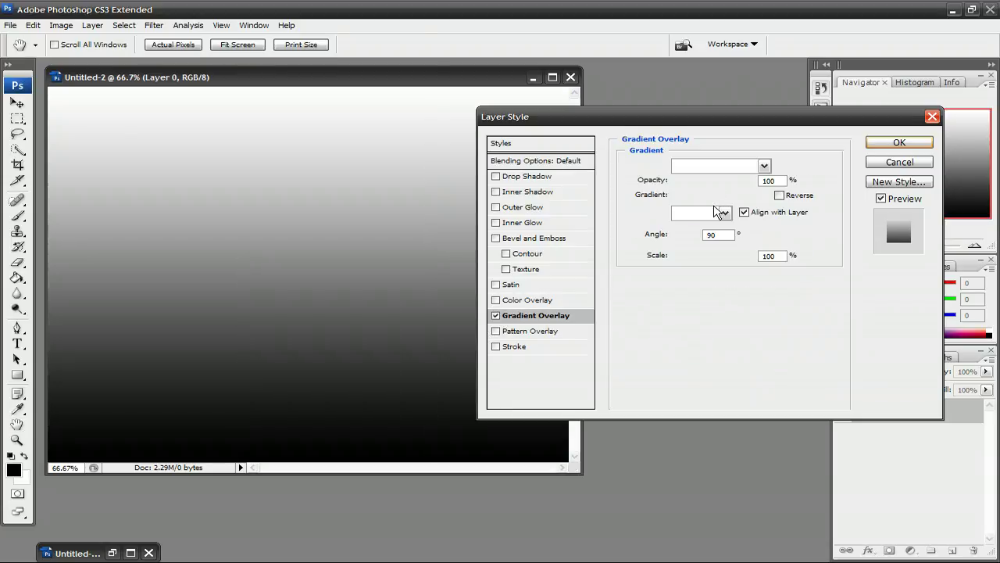
{"action": "left_click", "coordinate": [716, 197]}
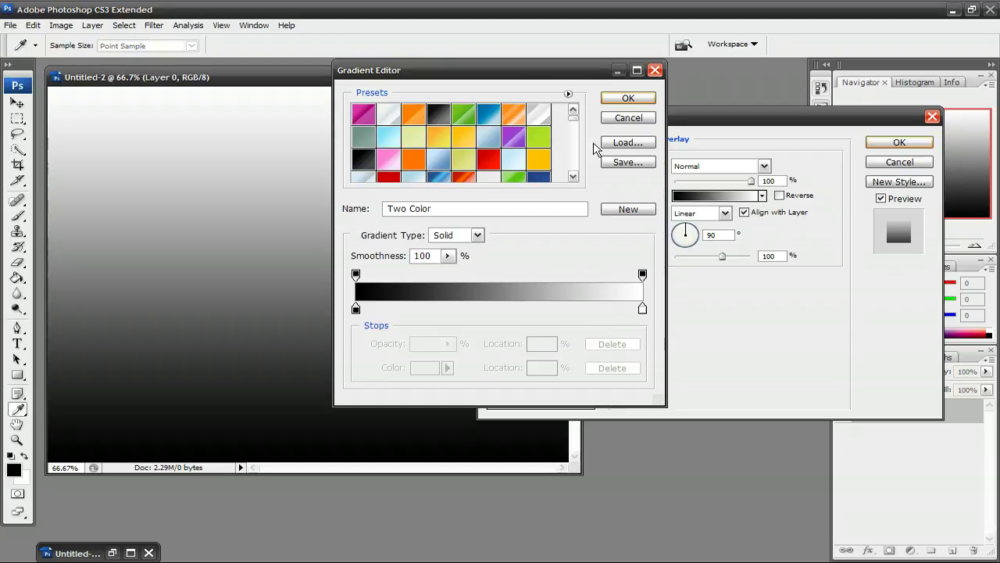
{"action": "left_click", "coordinate": [574, 143]}
{"action": "left_click", "coordinate": [573, 174]}
{"action": "left_click", "coordinate": [414, 172]}
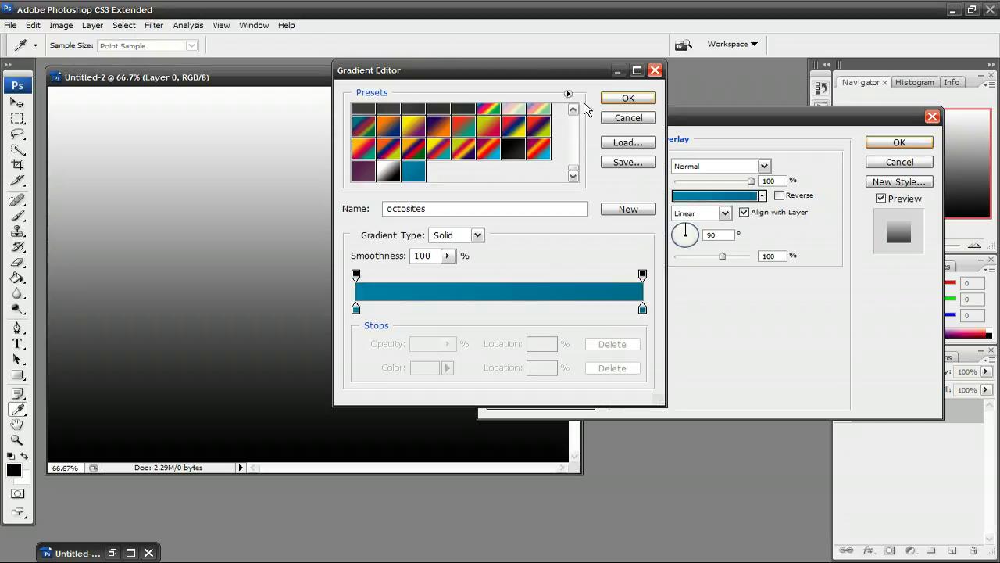
{"action": "key", "text": "Return"}
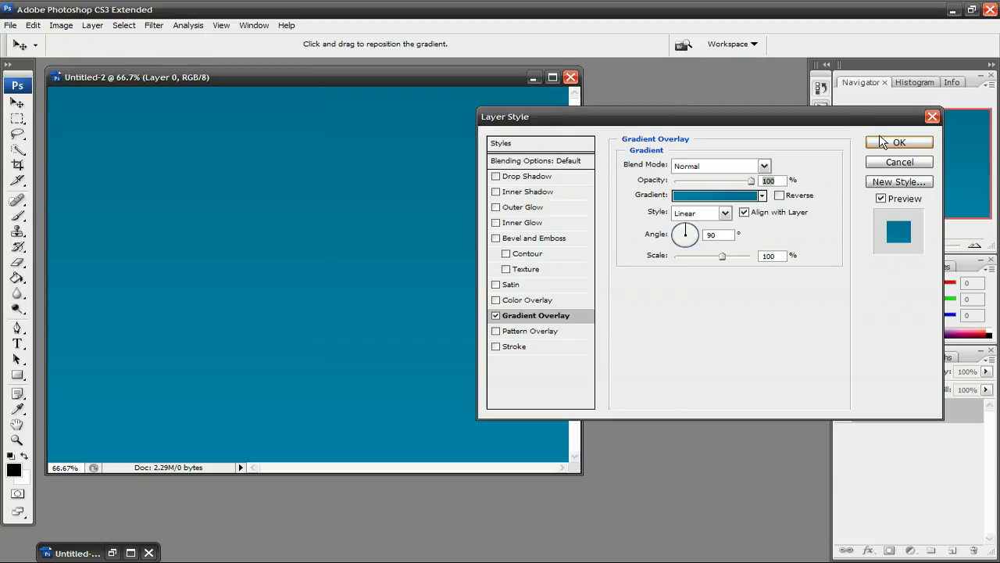
Apply the gradient style, then add black 'OCTO' text near the top of the canvas
{"action": "key", "text": "Return"}
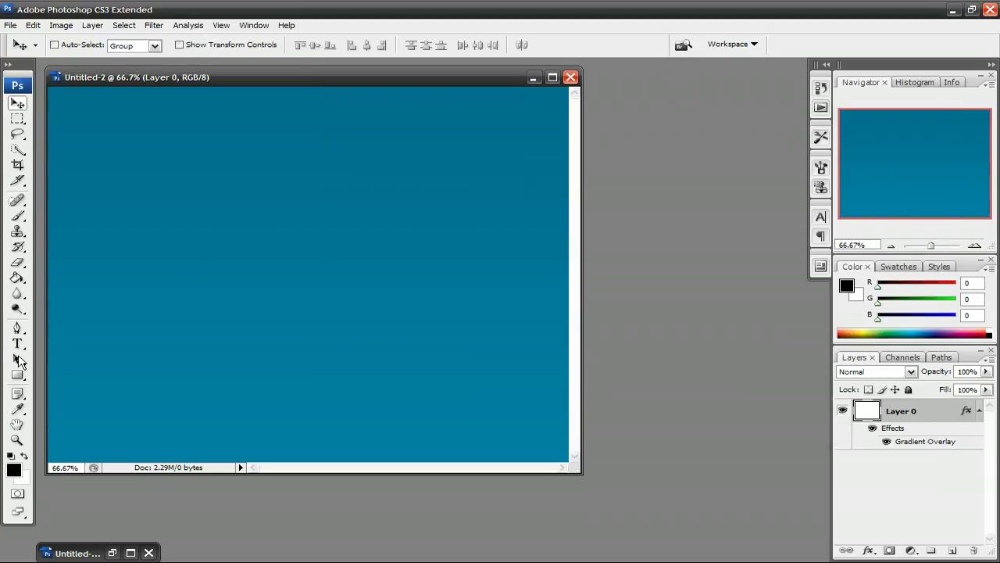
{"action": "key", "text": "t"}
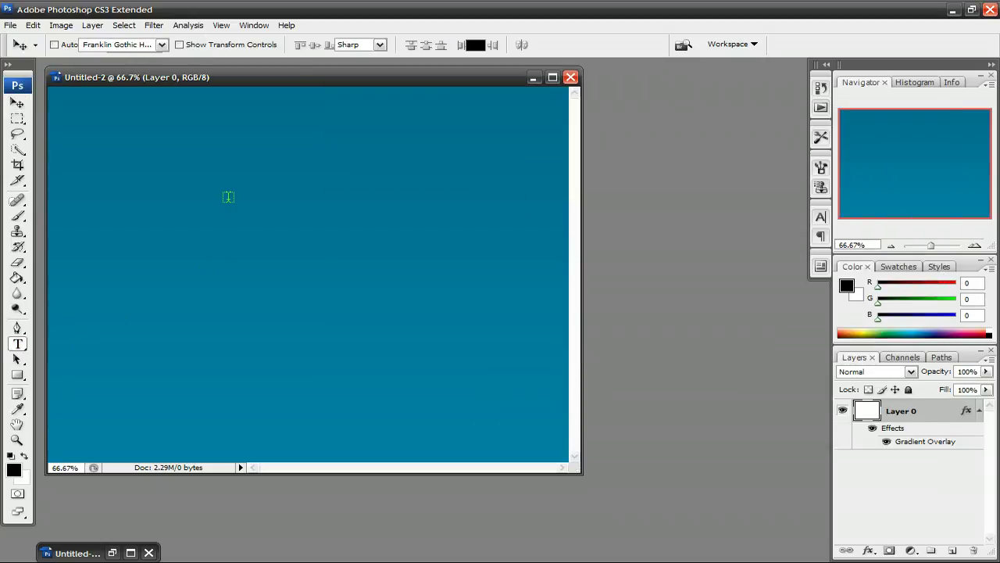
{"action": "left_click", "coordinate": [229, 197]}
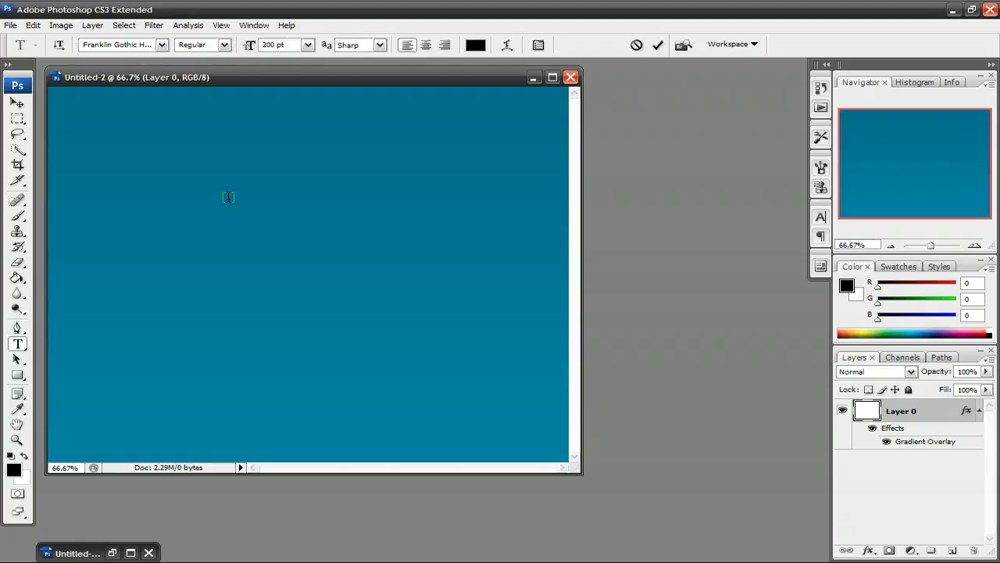
{"action": "type", "text": "Octo"}
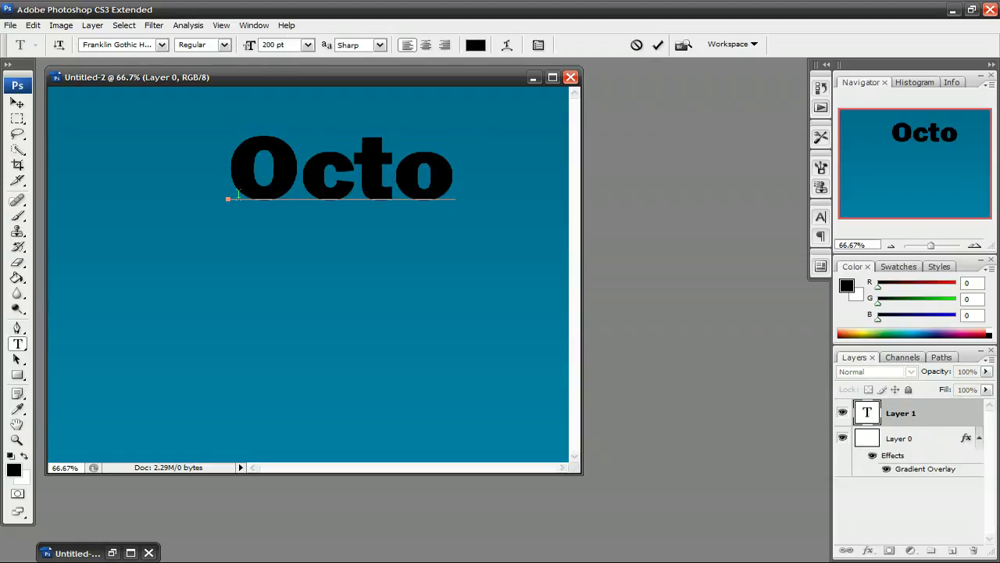
{"action": "left_click_drag", "start_coordinate": [300, 182], "coordinate": [461, 172]}
{"action": "type", "text": "CTO"}
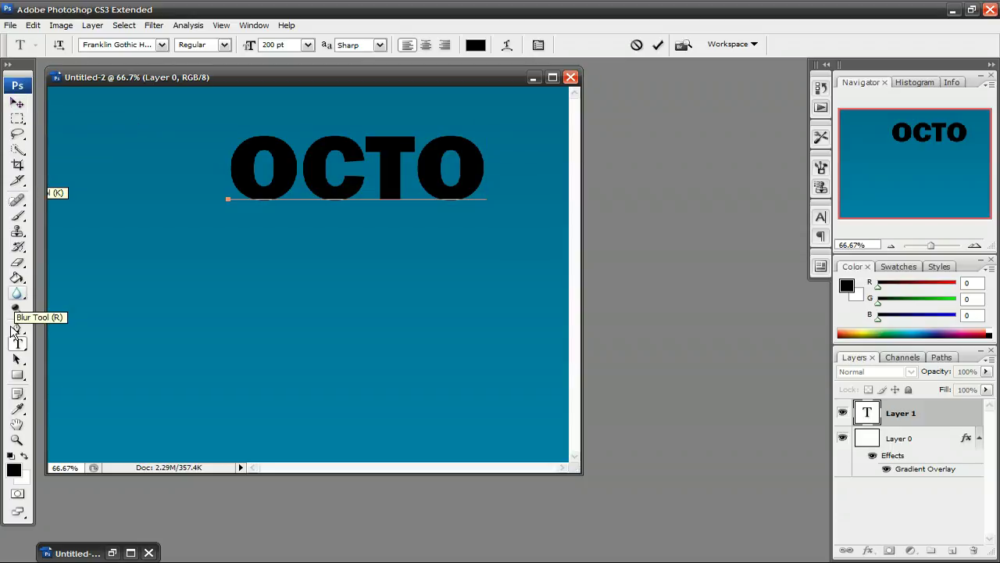
{"action": "left_click", "coordinate": [162, 45]}
{"action": "left_click", "coordinate": [162, 46]}
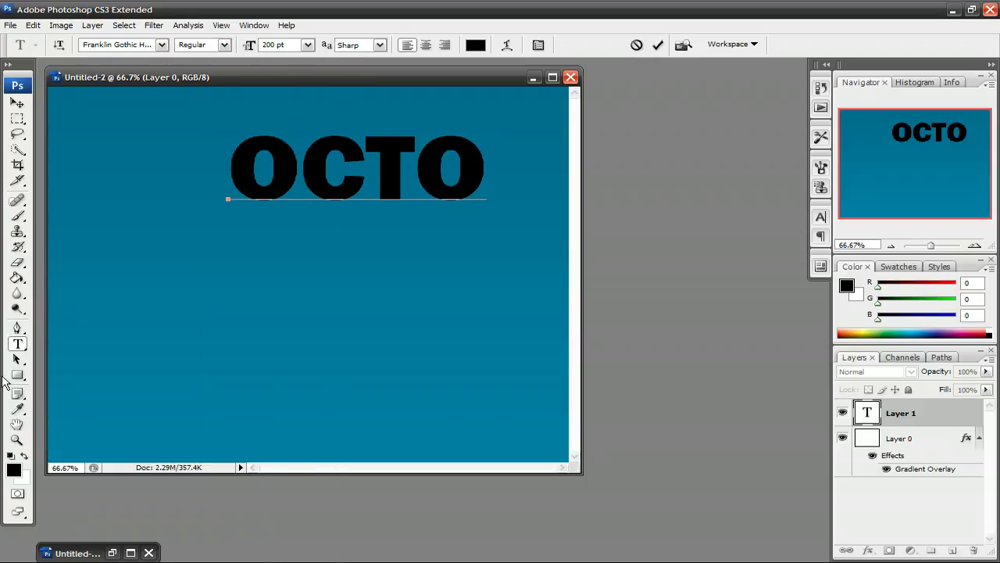
{"action": "left_click", "coordinate": [17, 328]}
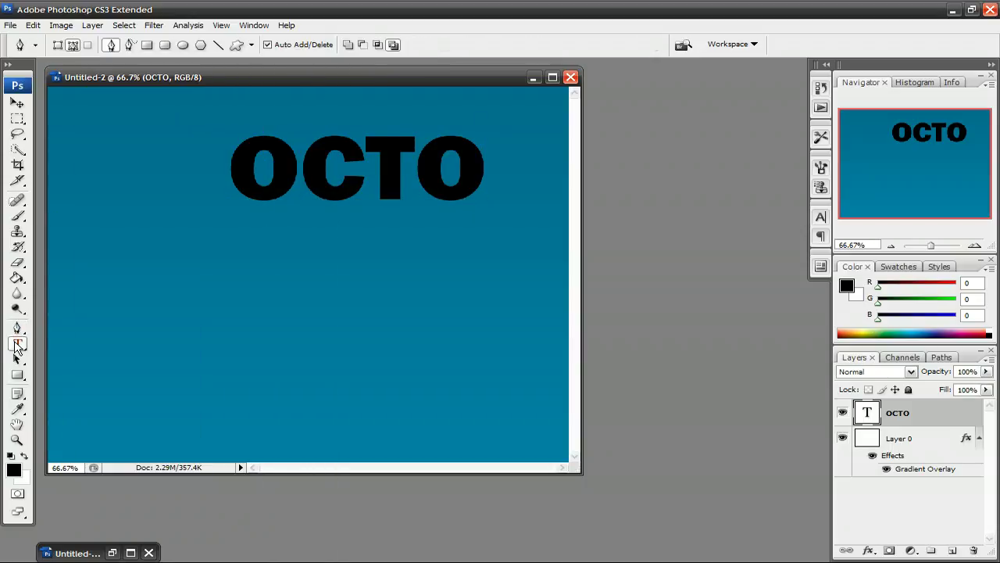
Add 'GFX' below OCTO and scale it to about 130% tucked under OCTO
{"action": "left_click", "coordinate": [17, 344]}
{"action": "left_click", "coordinate": [261, 259]}
{"action": "type", "text": "GF"}
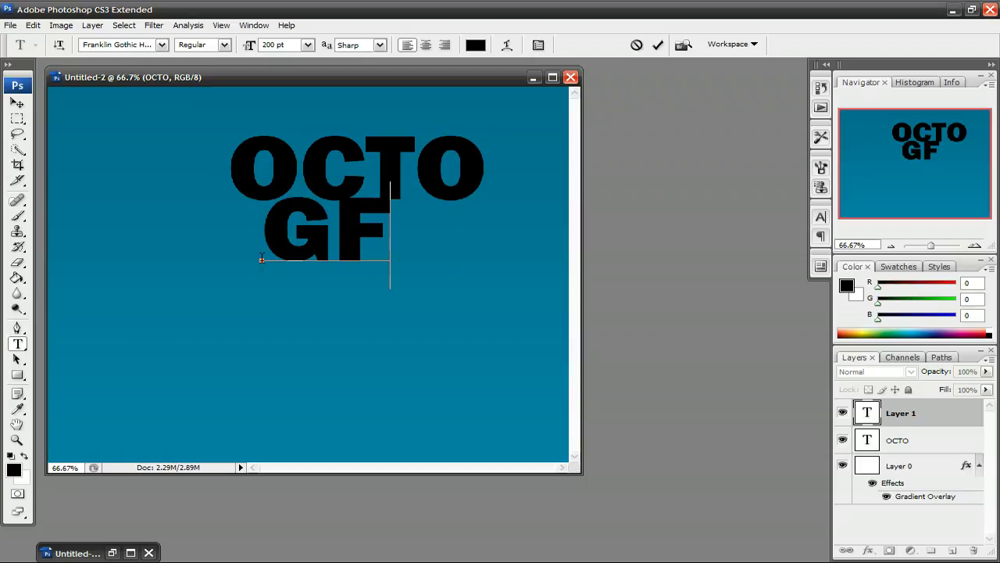
{"action": "type", "text": "X"}
{"action": "key", "text": "ctrl+Return"}
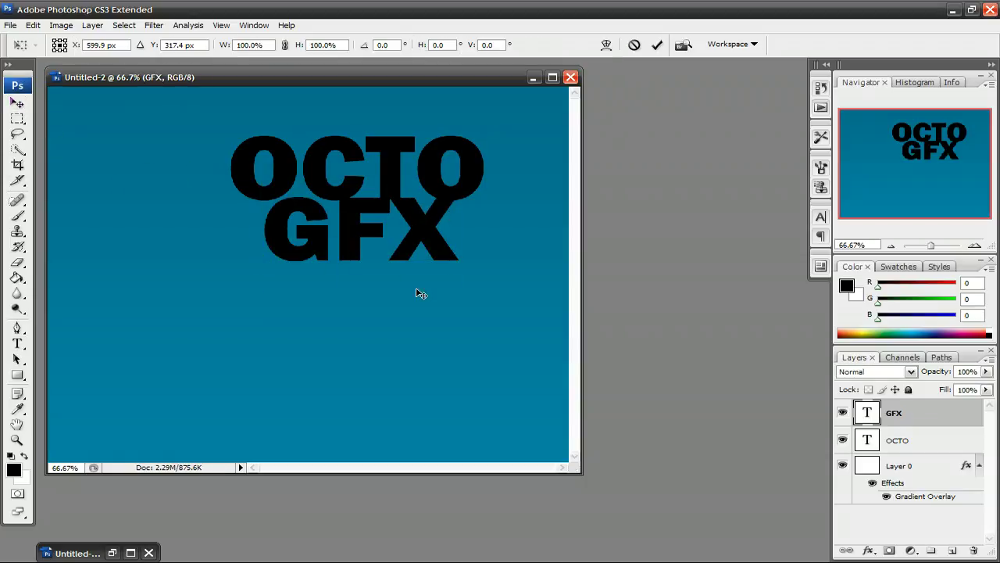
{"action": "left_click_drag", "start_coordinate": [460, 289], "coordinate": [522, 334]}
{"action": "left_click_drag", "start_coordinate": [449, 244], "coordinate": [417, 243]}
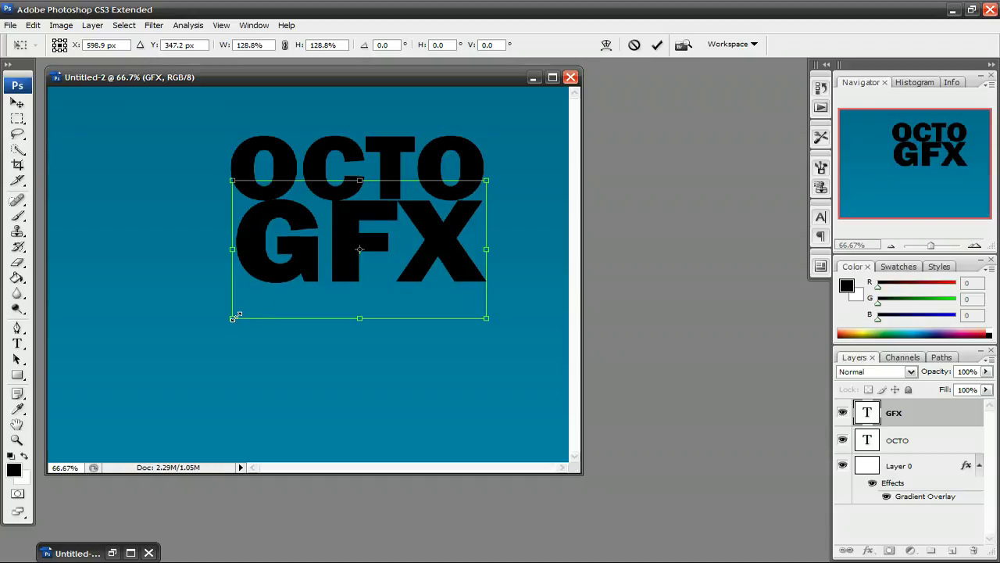
{"action": "left_click_drag", "start_coordinate": [232, 318], "coordinate": [231, 316]}
{"action": "key", "text": "Return"}
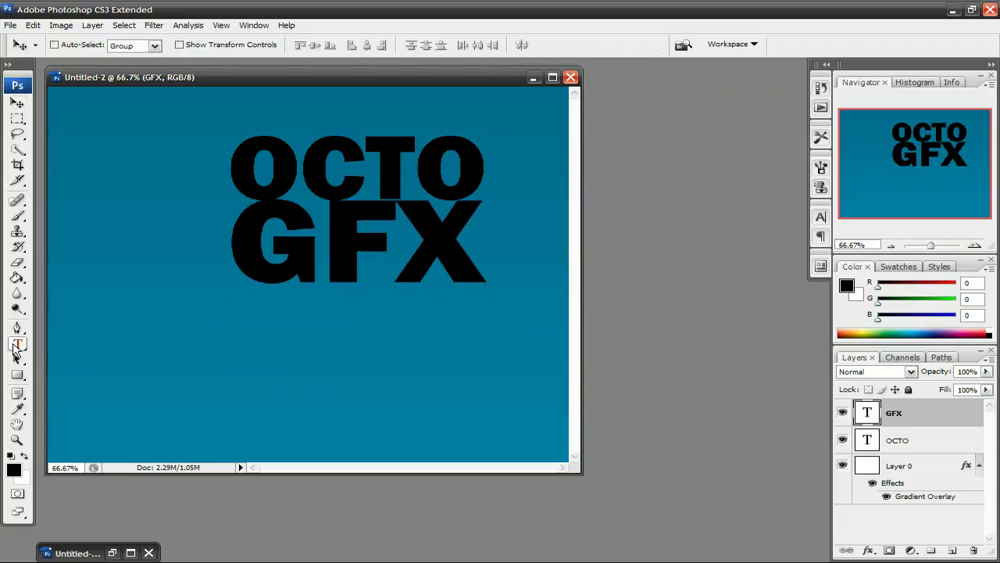
Add '.com' beneath GFX and nudge it slightly up and right into place
{"action": "left_click", "coordinate": [17, 344]}
{"action": "left_click", "coordinate": [247, 334]}
{"action": "type", "text": "."}
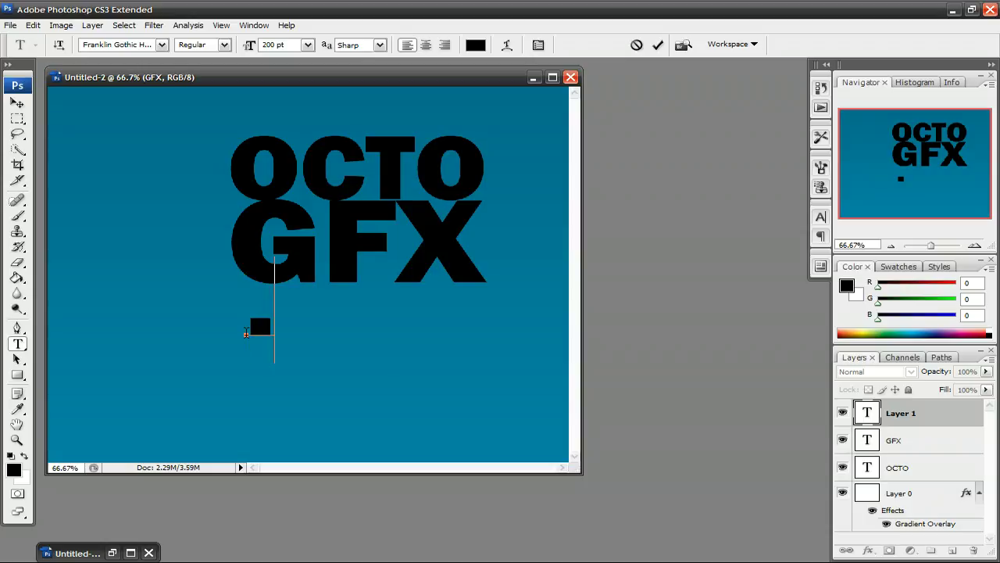
{"action": "type", "text": "com"}
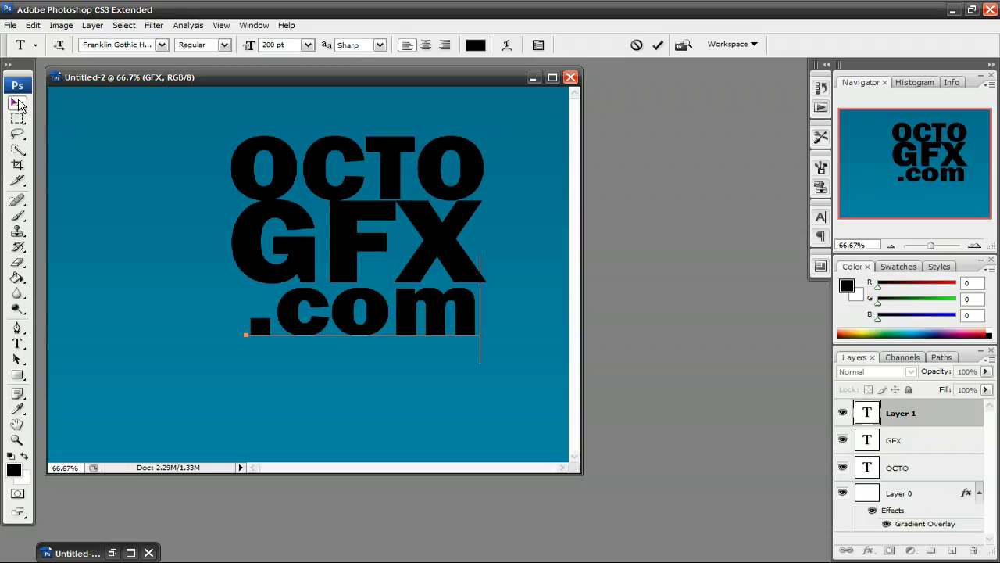
{"action": "left_click", "coordinate": [20, 104]}
{"action": "left_click_drag", "start_coordinate": [386, 317], "coordinate": [403, 310]}
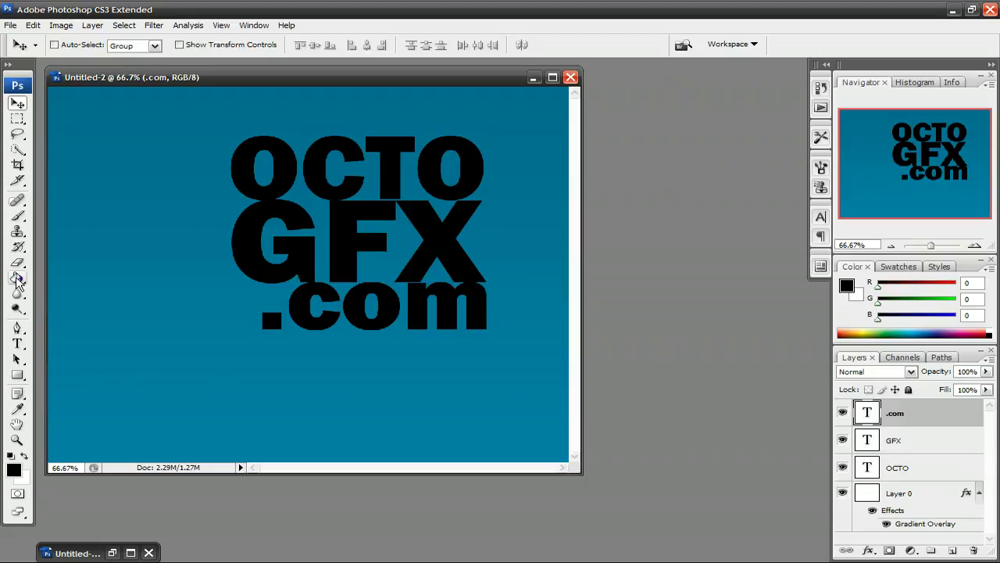
Rasterize the .com, GFX and OCTO type layers by clicking each with the Paint Bucket
{"action": "left_click", "coordinate": [17, 280]}
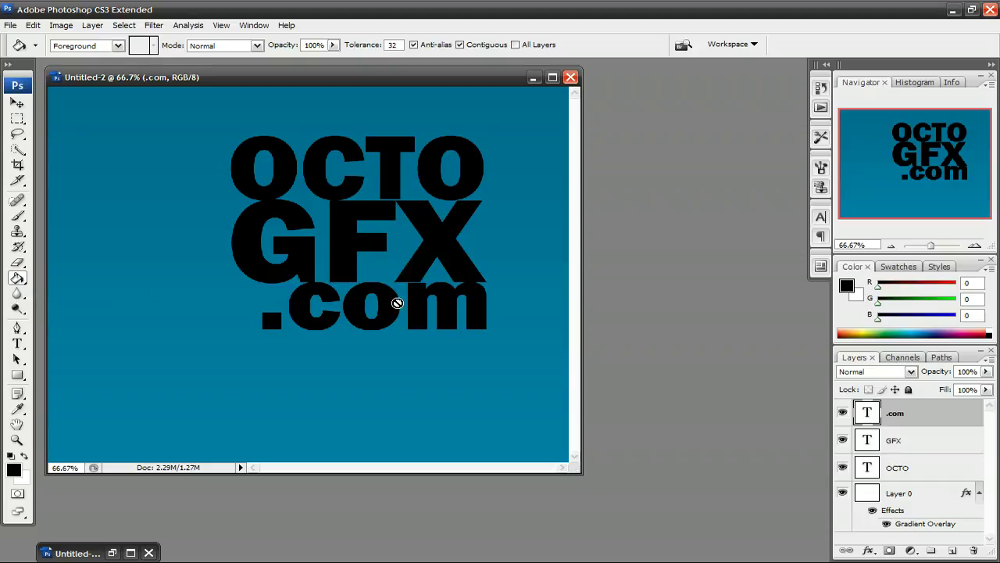
{"action": "left_click", "coordinate": [389, 307]}
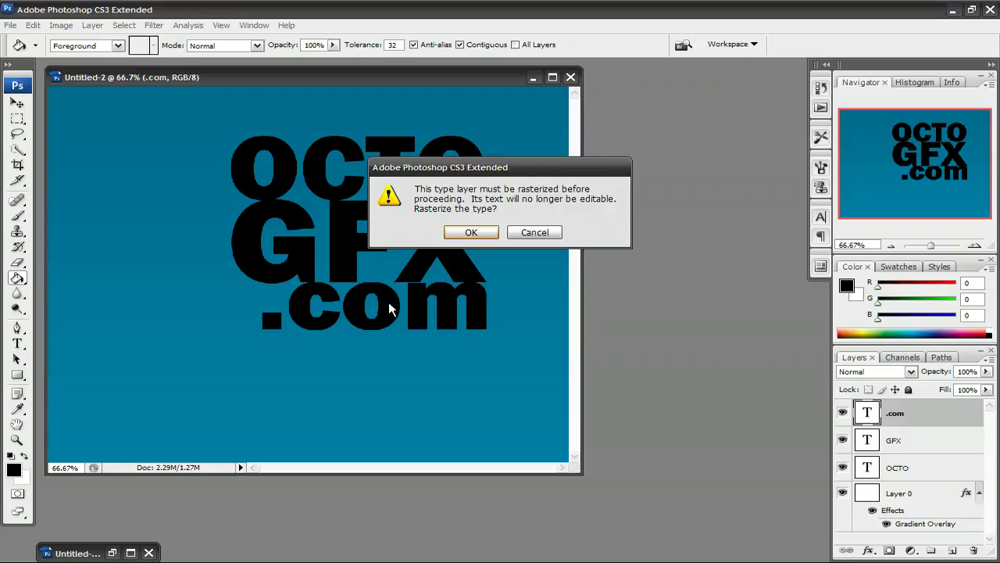
{"action": "left_click", "coordinate": [471, 233]}
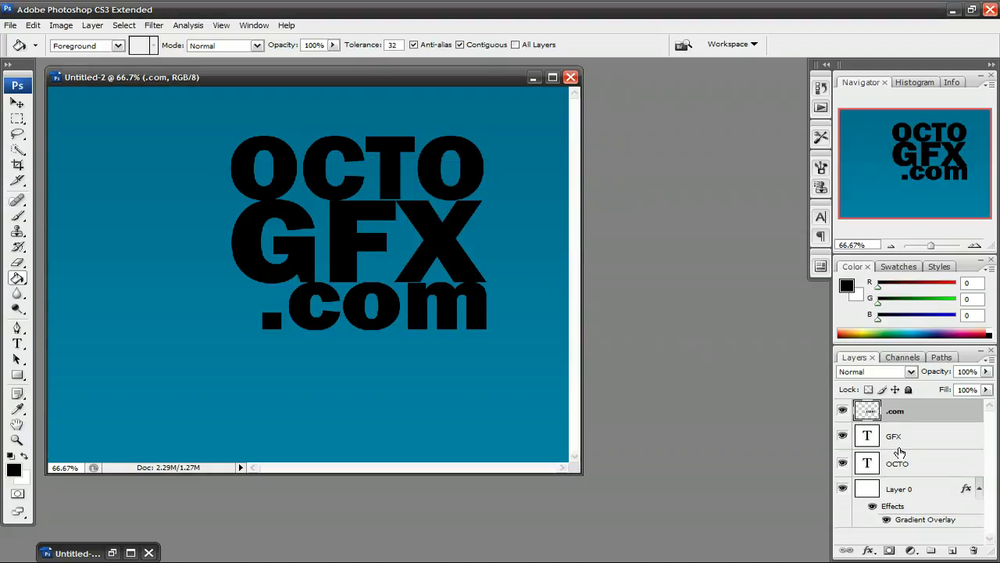
{"action": "left_click", "coordinate": [914, 443]}
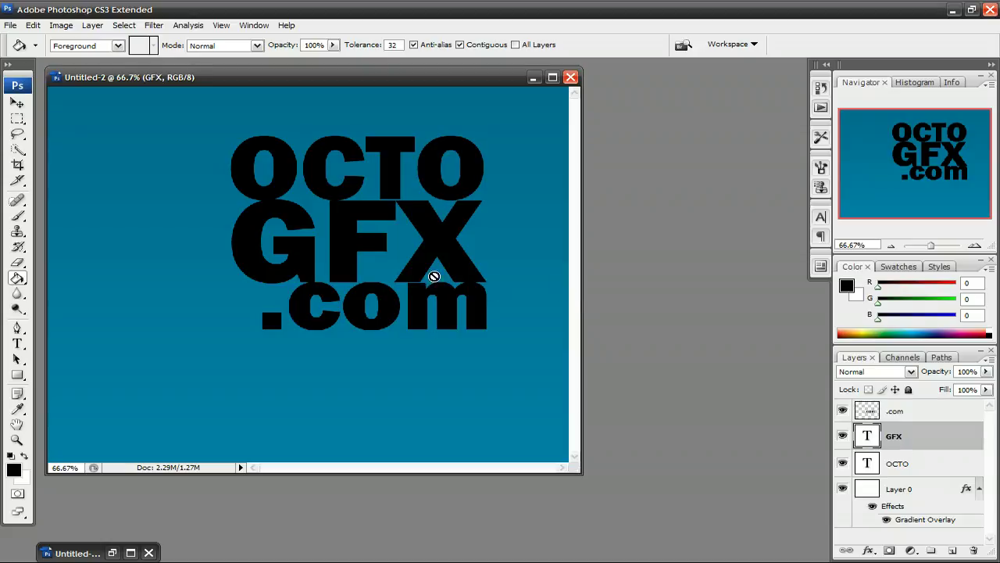
{"action": "left_click", "coordinate": [344, 264]}
{"action": "key", "text": "Return"}
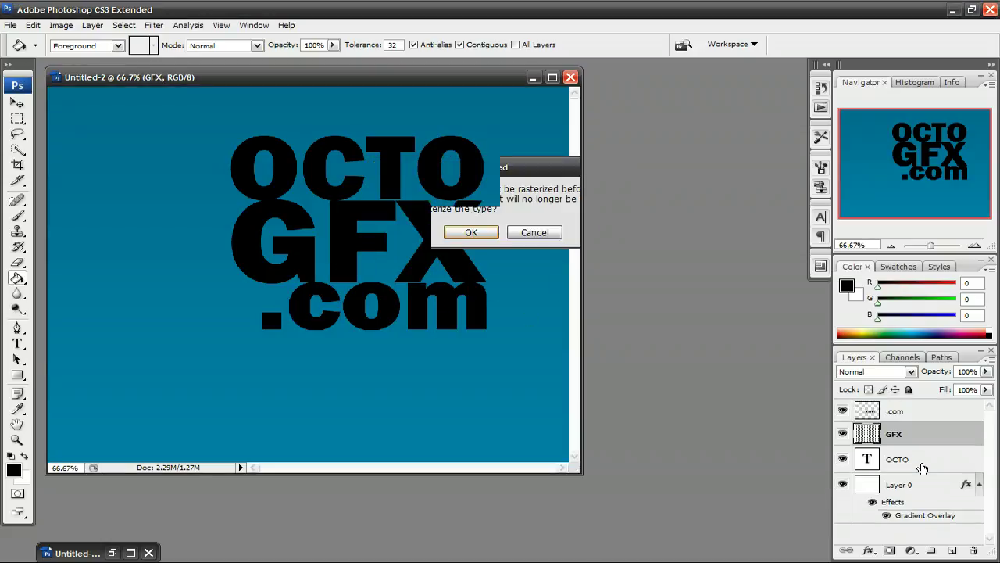
{"action": "key", "text": "alt+bracketleft"}
{"action": "left_click", "coordinate": [376, 209]}
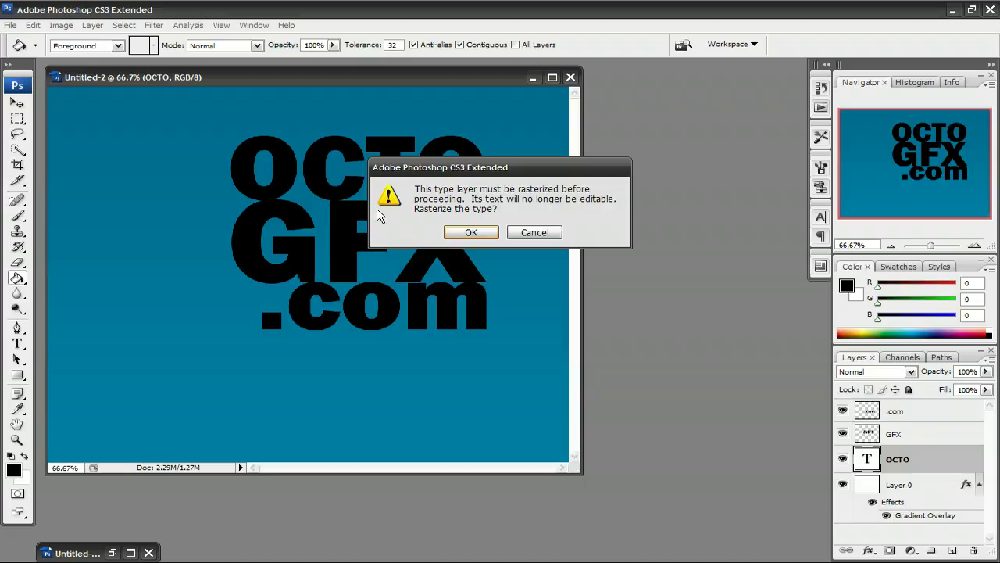
{"action": "key", "text": "Return"}
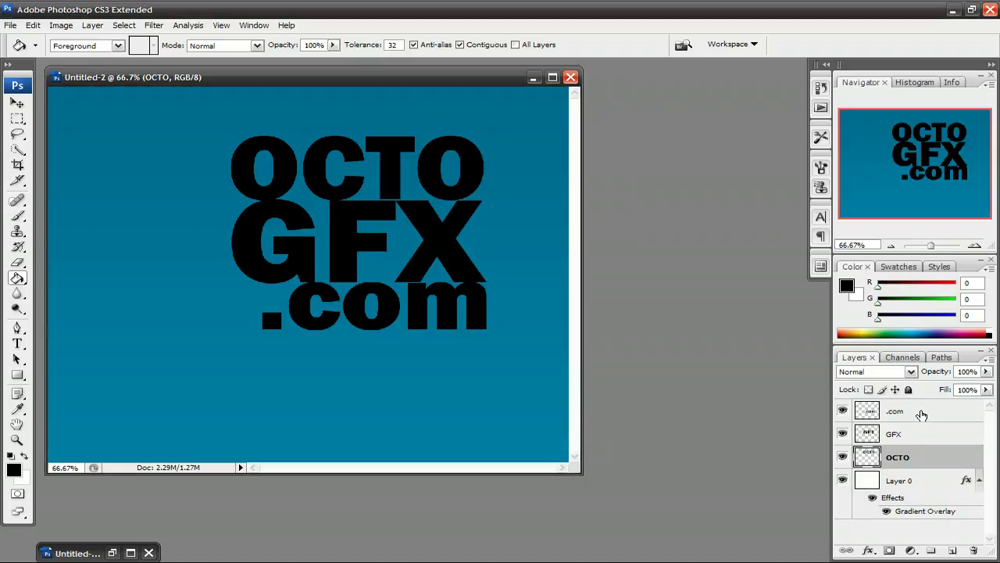
Merge the .com, GFX and OCTO layers into a single .com layer
{"action": "left_click", "coordinate": [921, 415], "text": "shift"}
{"action": "right_click", "coordinate": [923, 414]}
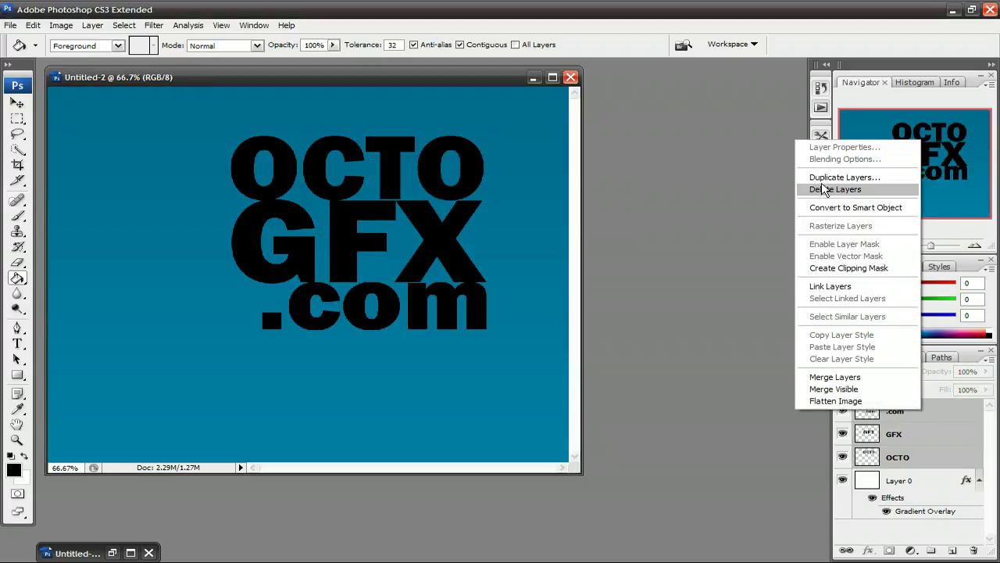
{"action": "left_click", "coordinate": [859, 377]}
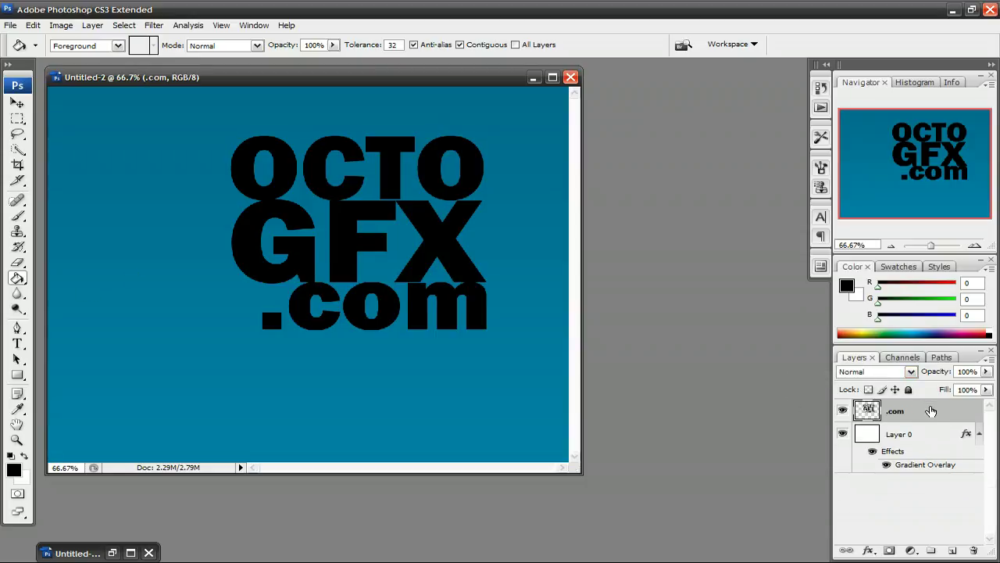
{"action": "key", "text": "space"}
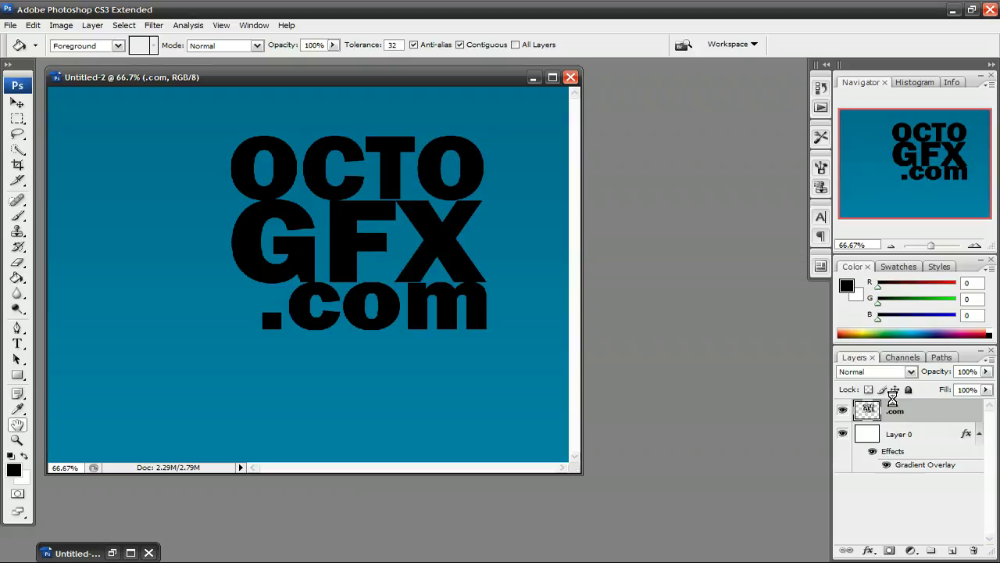
Give the merged .com layer a 2 px white Stroke outline
{"action": "double_click", "coordinate": [893, 403]}
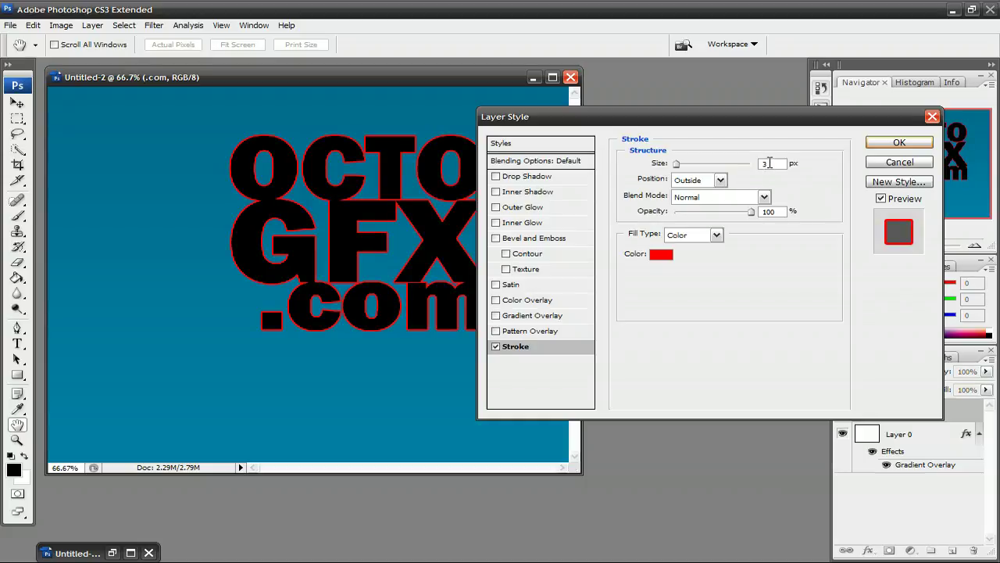
{"action": "left_click", "coordinate": [663, 254]}
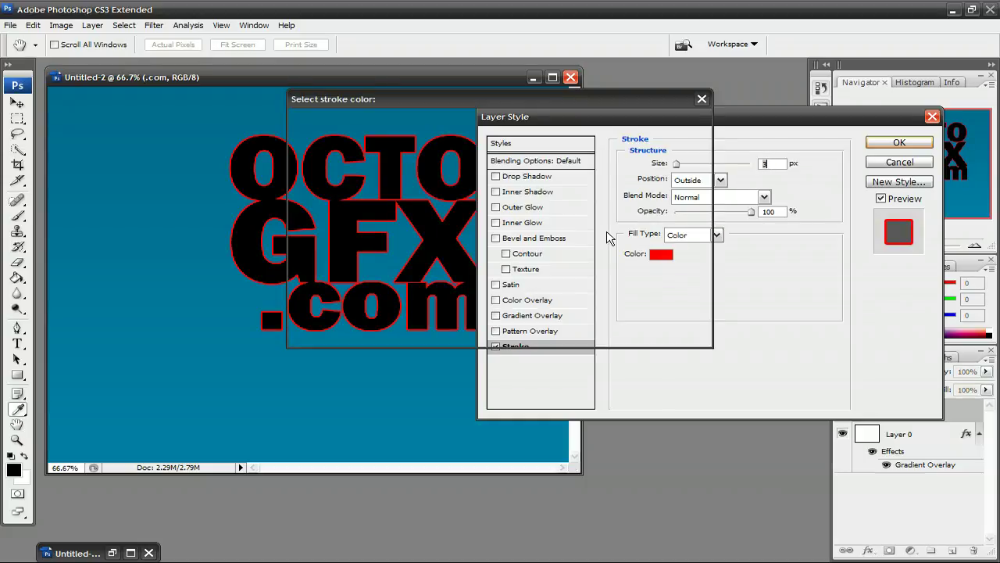
{"action": "mouse_move", "coordinate": [469, 110]}
{"action": "left_mouse_down"}
{"action": "mouse_move", "coordinate": [692, 110]}
{"action": "mouse_move", "coordinate": [714, 140]}
{"action": "mouse_move", "coordinate": [703, 154]}
{"action": "left_mouse_up"}
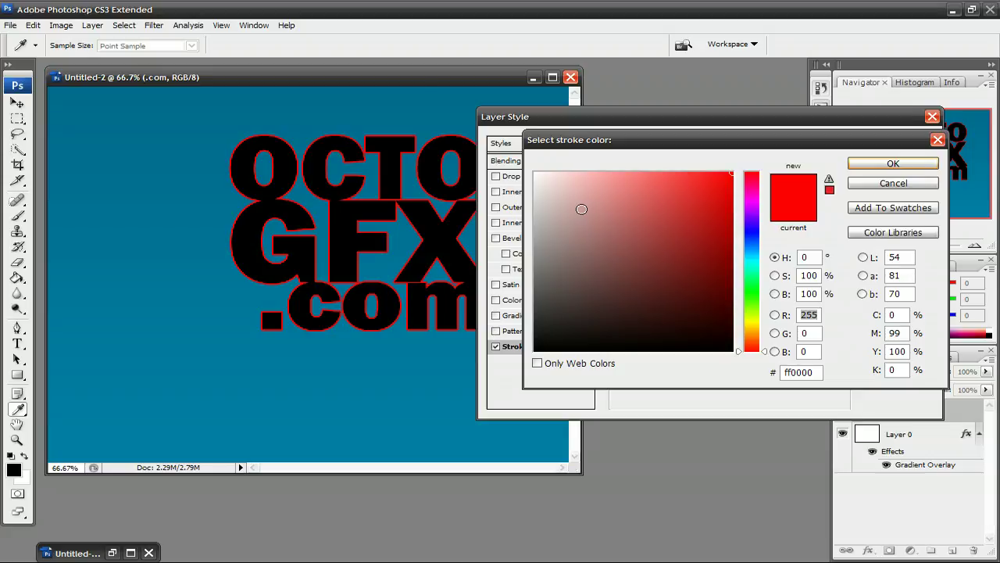
{"action": "left_click", "coordinate": [536, 173]}
{"action": "left_click", "coordinate": [893, 163]}
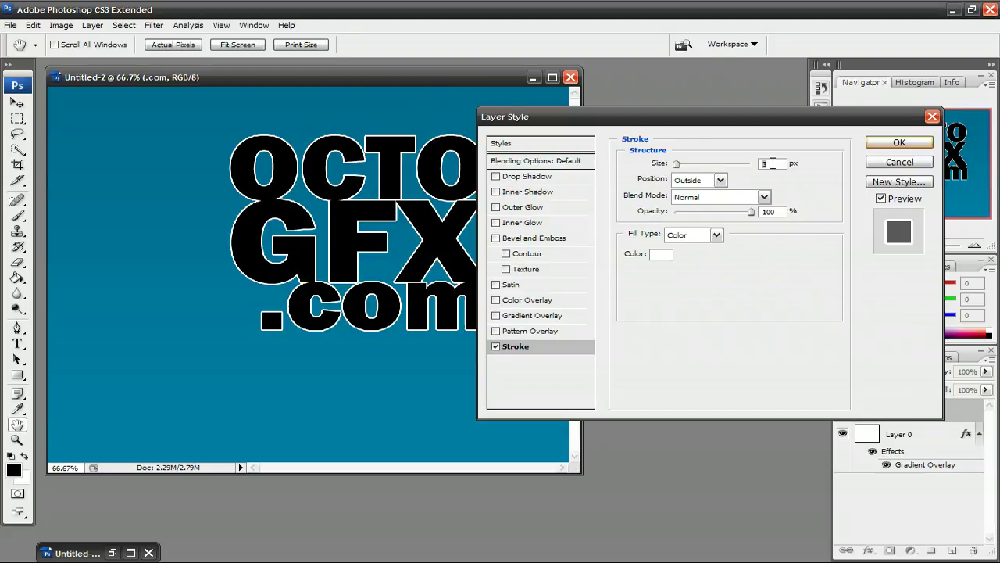
{"action": "type", "text": "2"}
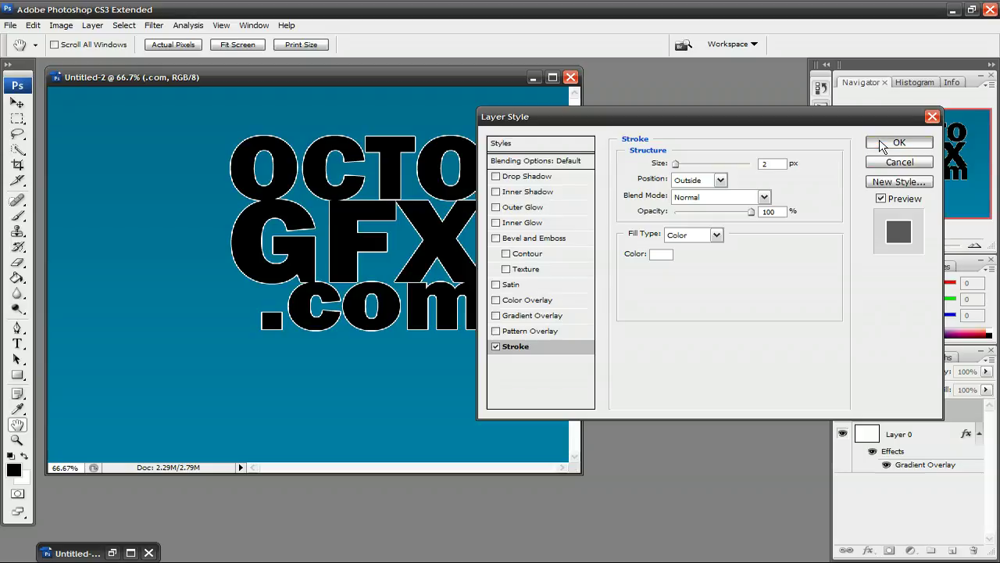
{"action": "left_click", "coordinate": [881, 146]}
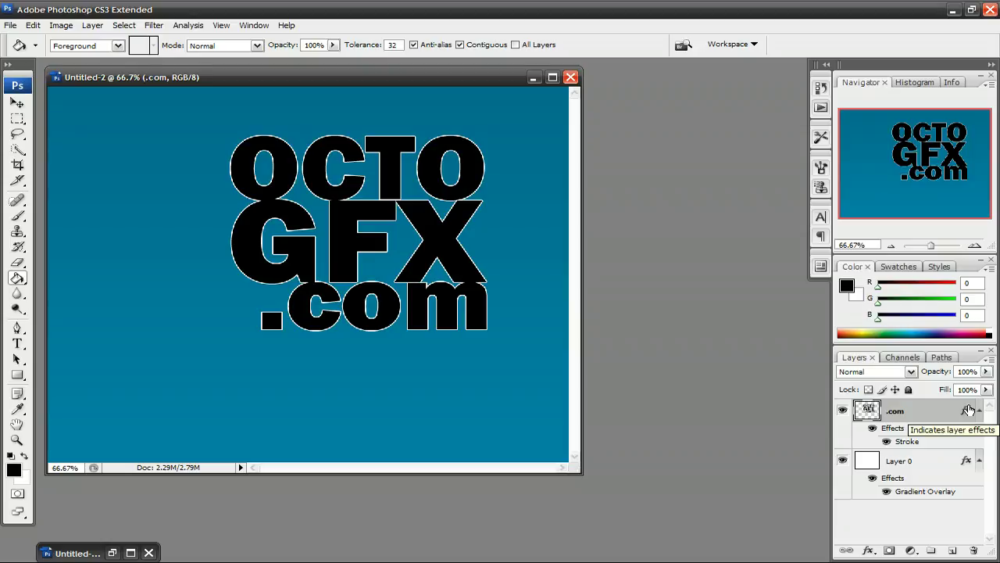
Split the Stroke effect into its own .com's Outer Stroke layer, keeping .com visible
{"action": "right_click", "coordinate": [969, 410]}
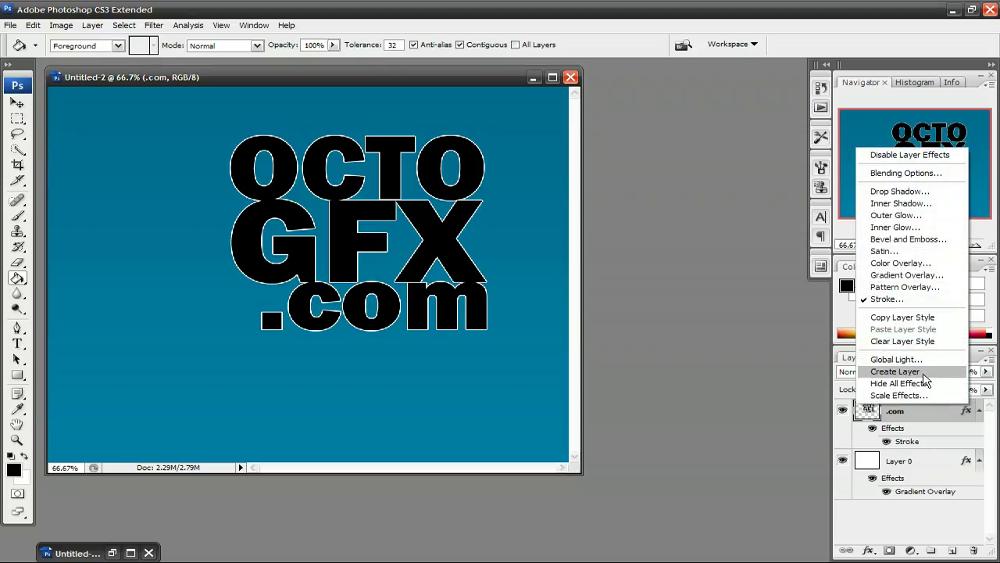
{"action": "left_click", "coordinate": [923, 372]}
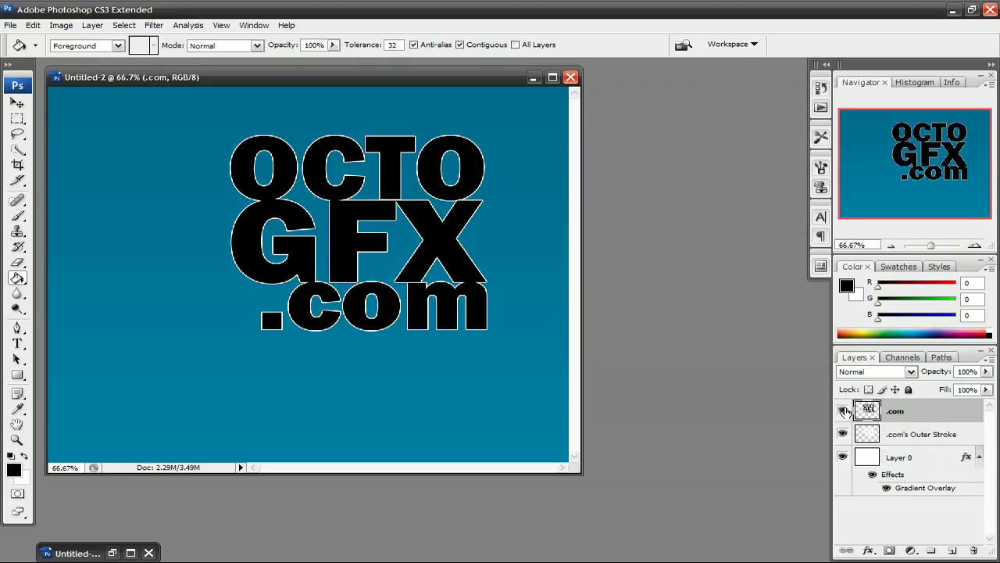
{"action": "left_click", "coordinate": [844, 411]}
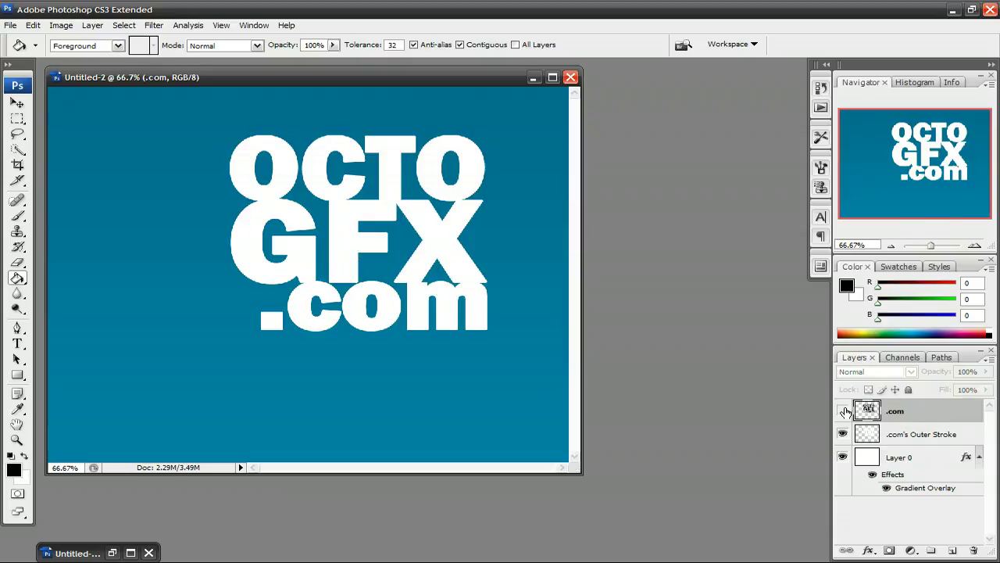
{"action": "left_click", "coordinate": [844, 412]}
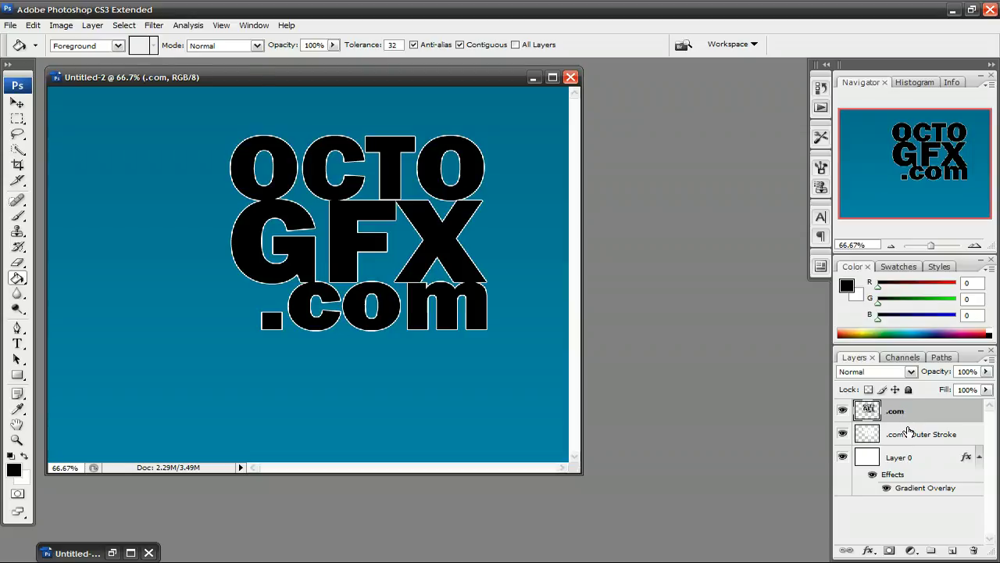
Duplicate the .com's Outer Stroke layer
{"action": "left_click", "coordinate": [909, 431]}
{"action": "right_click", "coordinate": [909, 432]}
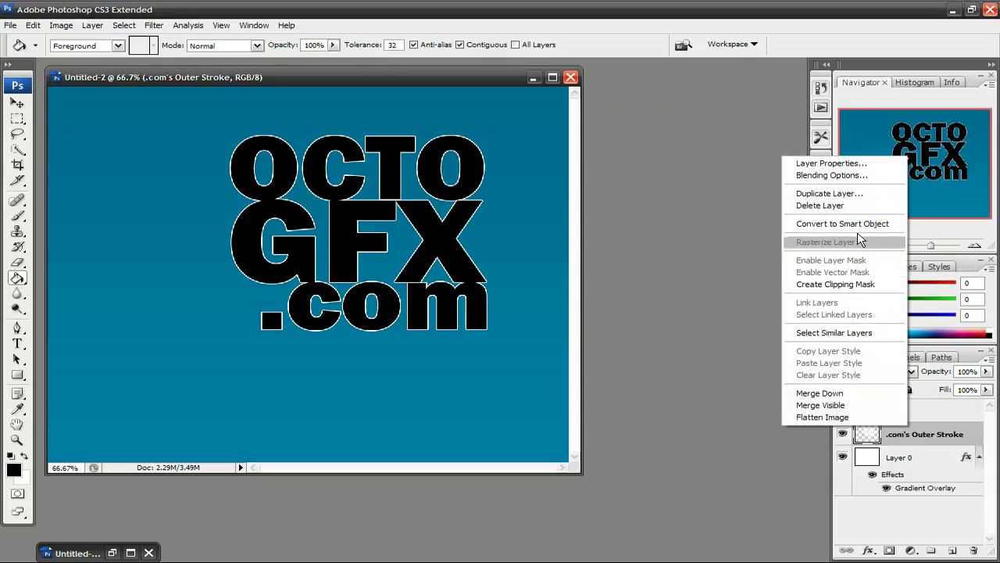
{"action": "left_click", "coordinate": [857, 196]}
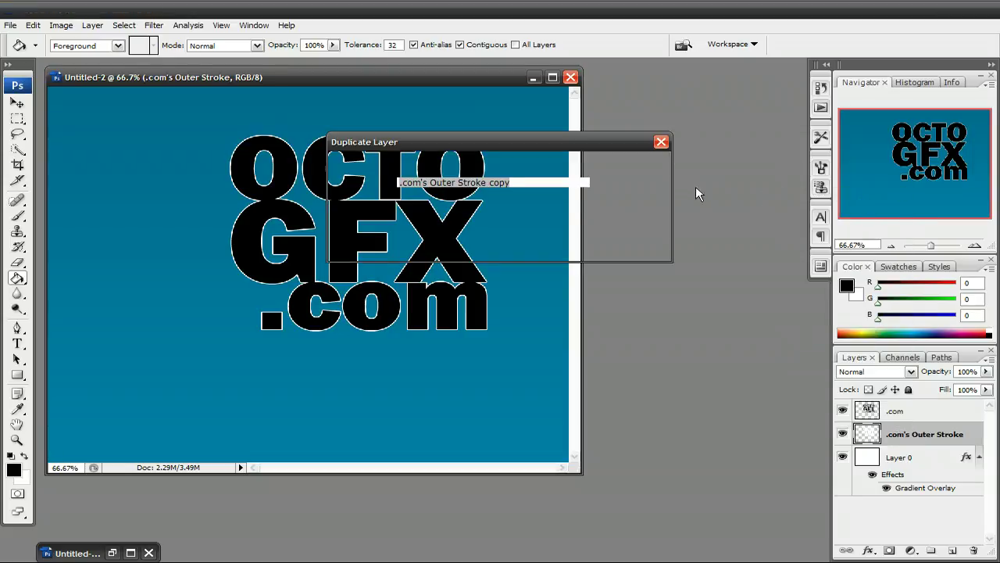
{"action": "left_click", "coordinate": [648, 171]}
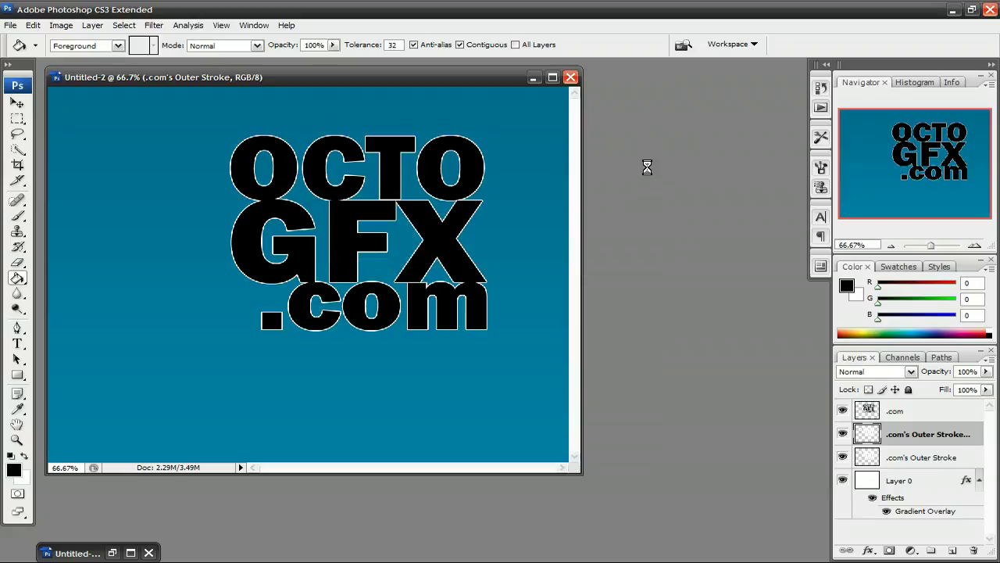
Free Transform the stroke copy, nudging it 3 px down and 3 px left
{"action": "key", "text": "ctrl+t"}
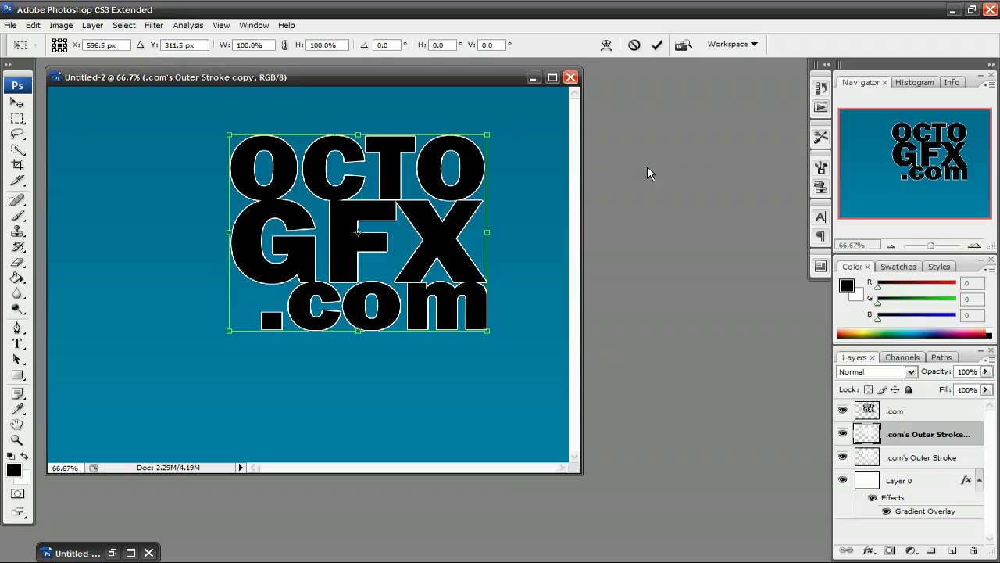
{"action": "key", "text": "Down"}
{"action": "key", "text": "Down"}
{"action": "key", "text": "Down"}
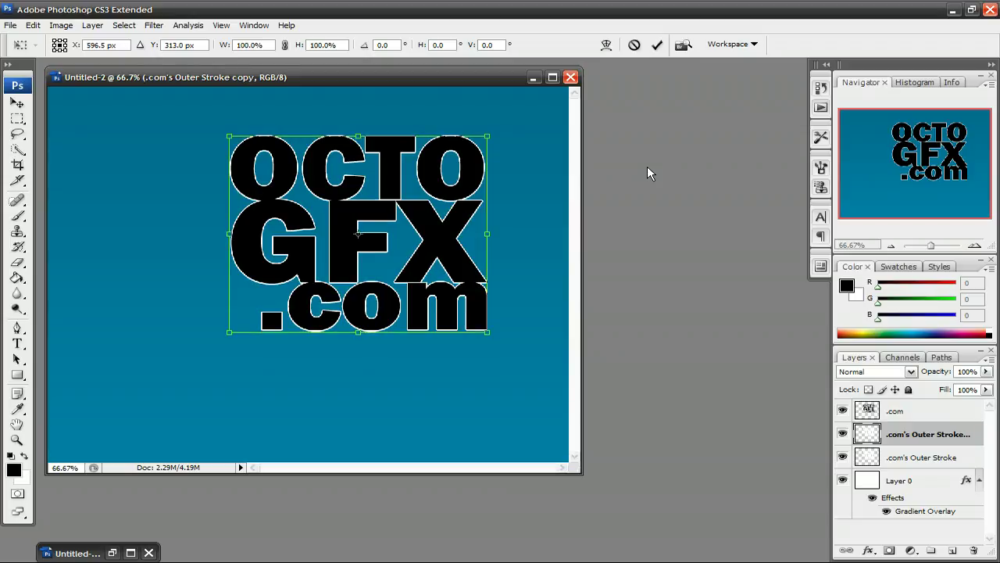
{"action": "key", "text": "Left"}
{"action": "key", "text": "Left"}
{"action": "key", "text": "Left"}
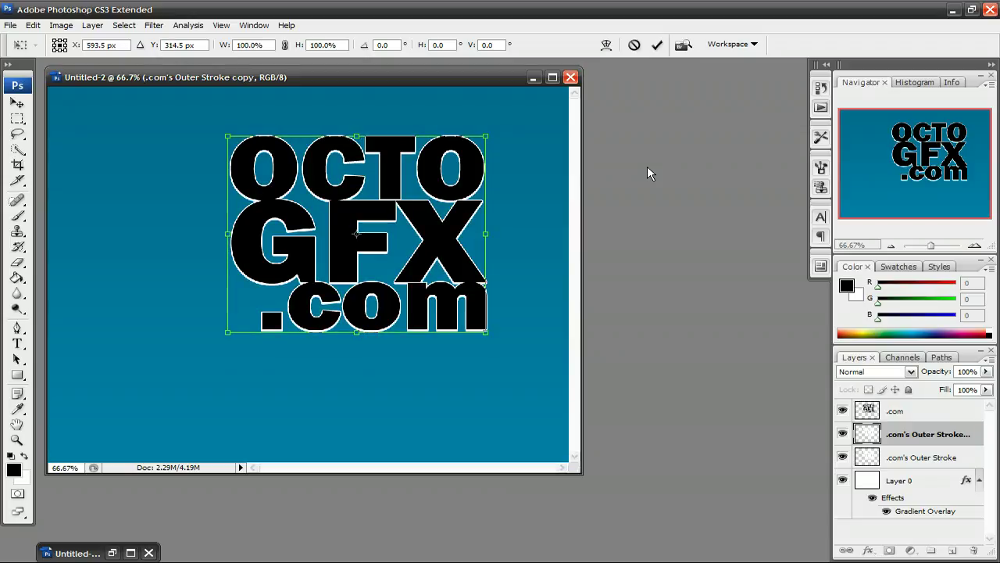
{"action": "key", "text": "g"}
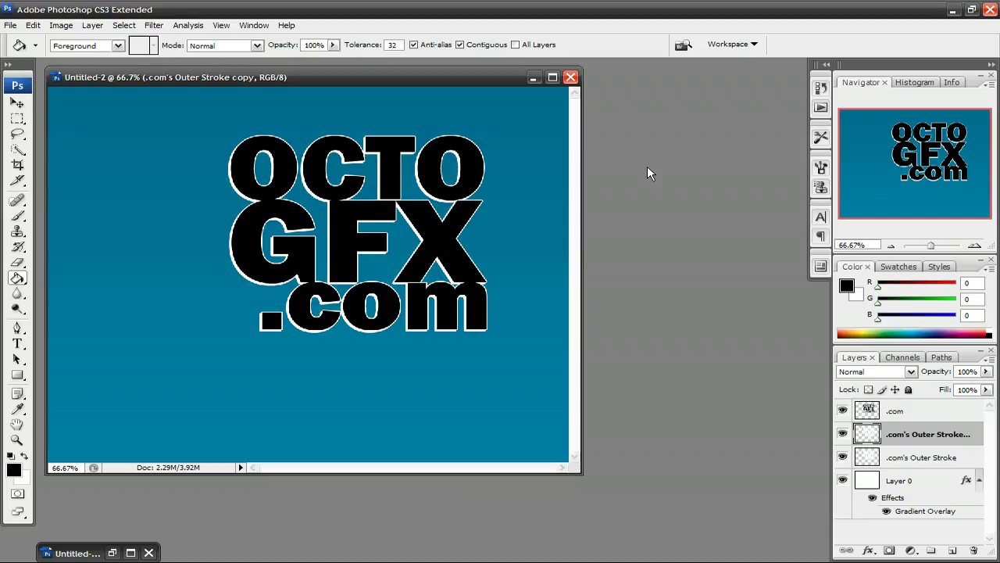
Keep adding down-left offset copies of the stroke until reaching Outer Stroke copy 41
{"action": "key", "text": "ctrl+alt+Down"}
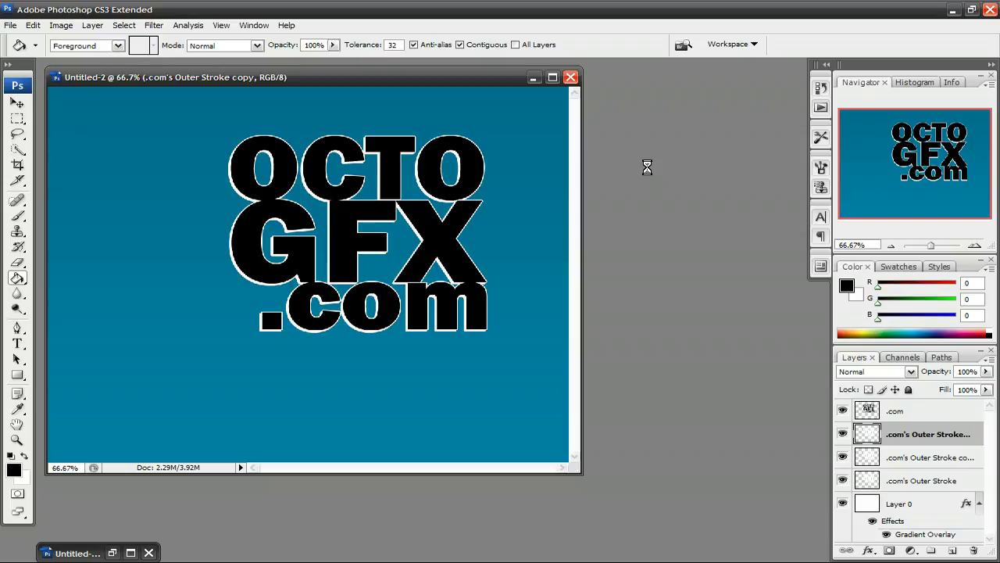
{"action": "key", "text": "ctrl+alt+Left"}
{"action": "key", "text": "ctrl+alt+Down"}
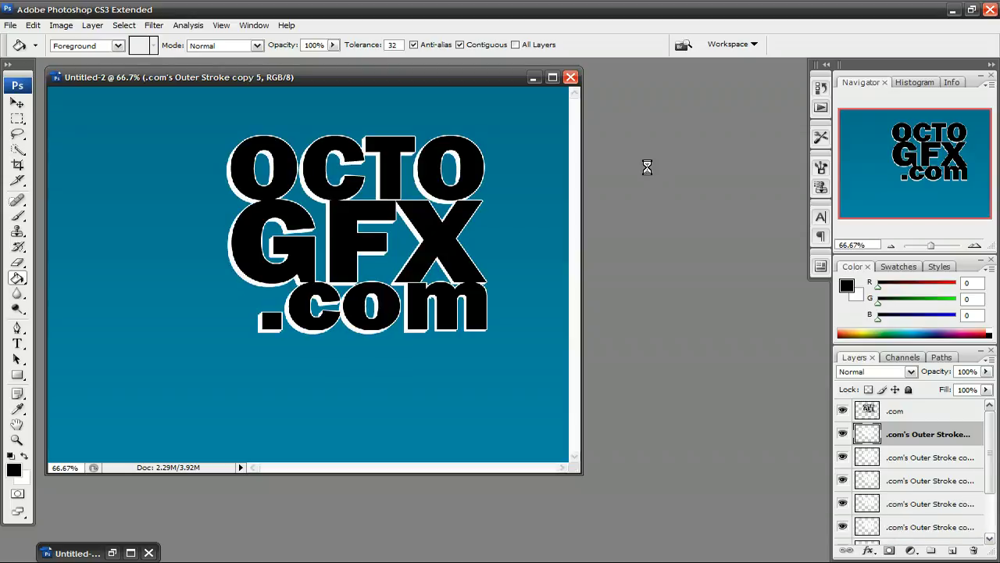
{"action": "key", "text": "ctrl+alt+Left"}
{"action": "key", "text": "ctrl+alt+Down"}
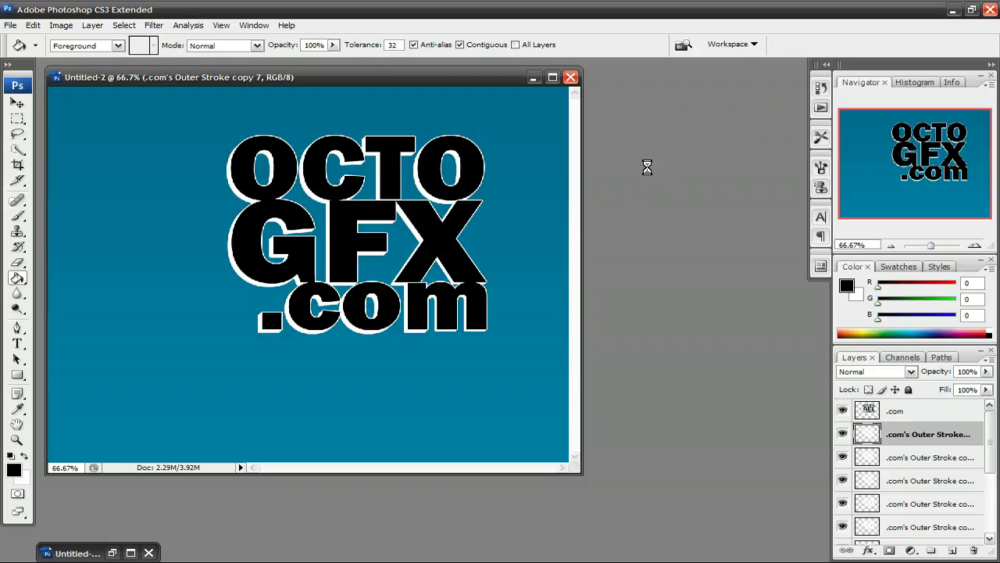
{"action": "key", "text": "ctrl+alt+Left"}
{"action": "key", "text": "ctrl+alt+Left"}
{"action": "key", "text": "ctrl+alt+Down"}
{"action": "key", "text": "ctrl+alt+Left"}
{"action": "key", "text": "t"}
{"action": "key", "text": "ctrl+alt+Down"}
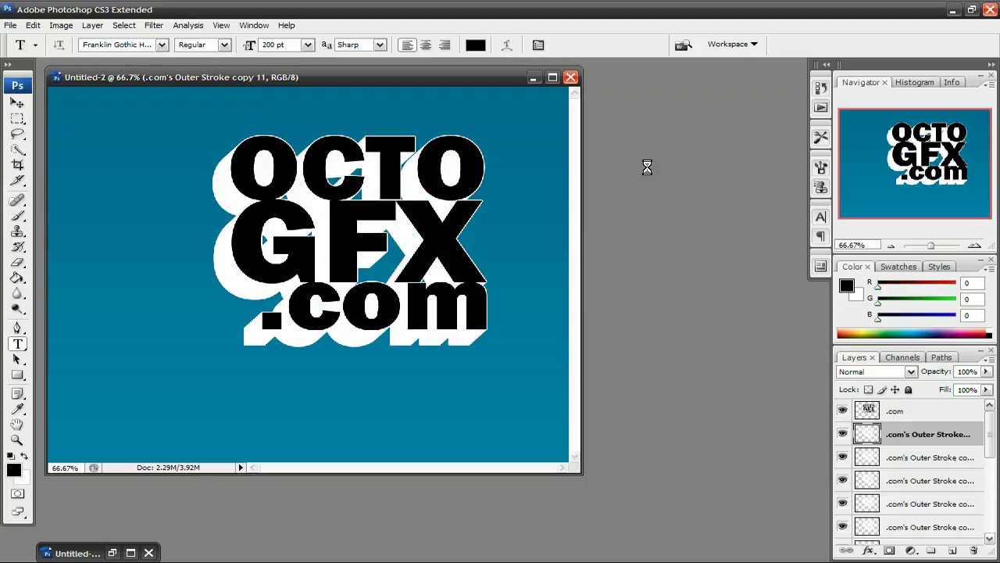
{"action": "key", "text": "ctrl+alt+Left"}
{"action": "key", "text": "ctrl+alt+Left"}
{"action": "key", "text": "ctrl+alt+Left"}
{"action": "key", "text": "ctrl+alt+Down"}
{"action": "key", "text": "ctrl+alt+Left"}
{"action": "key", "text": "ctrl+alt+Down"}
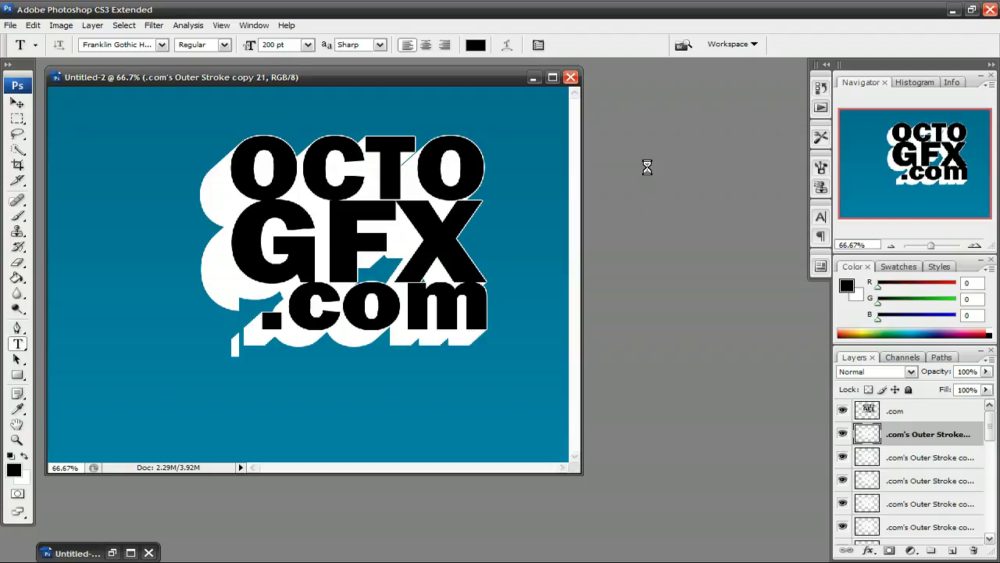
{"action": "key", "text": "ctrl+alt+Left"}
{"action": "key", "text": "ctrl+alt+Down"}
{"action": "key", "text": "ctrl+alt+Left"}
{"action": "key", "text": "ctrl+alt+Down"}
{"action": "key", "text": "ctrl+alt+Left"}
{"action": "key", "text": "ctrl+alt+Left"}
{"action": "key", "text": "ctrl+alt+Down"}
{"action": "key", "text": "ctrl+alt+Left"}
{"action": "key", "text": "ctrl+alt+Down"}
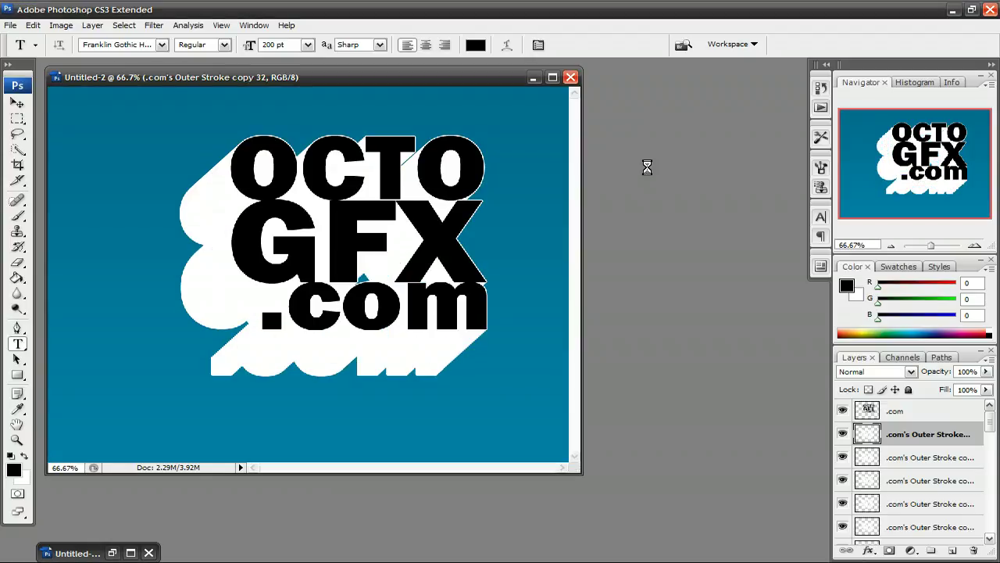
{"action": "key", "text": "ctrl+alt+Left"}
{"action": "key", "text": "ctrl+alt+Down"}
{"action": "key", "text": "ctrl+alt+Left"}
{"action": "key", "text": "ctrl+alt+Down"}
{"action": "key", "text": "ctrl+alt+Left"}
{"action": "key", "text": "ctrl+alt+Down"}
{"action": "key", "text": "ctrl+alt+Left"}
{"action": "key", "text": "ctrl+alt+Down"}
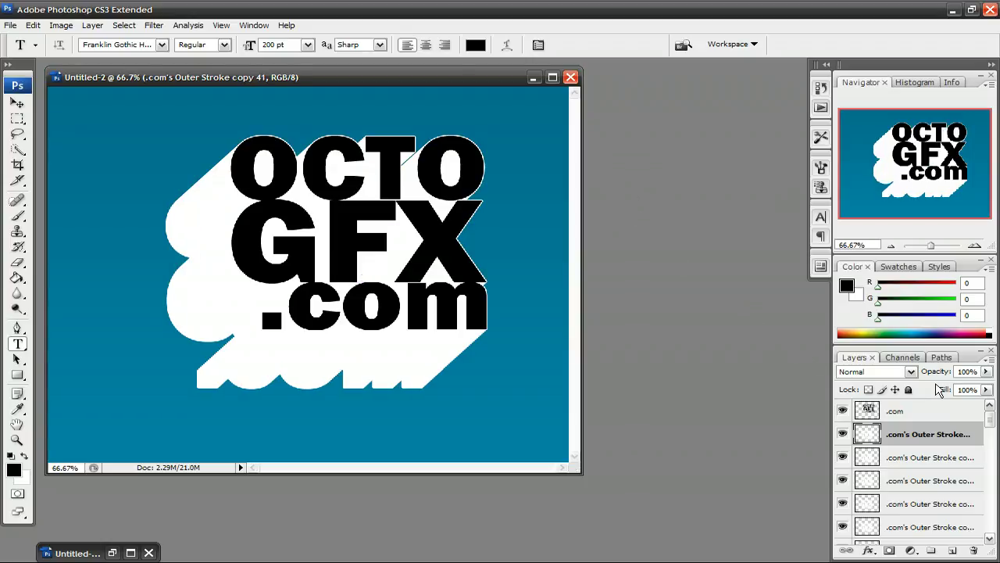
Merge the .com text layer and all its Outer Stroke extrusion copies into one layer
{"action": "left_click", "coordinate": [929, 410]}
{"action": "scroll", "coordinate": [918, 437], "scroll_direction": "down", "scroll_amount": 10}
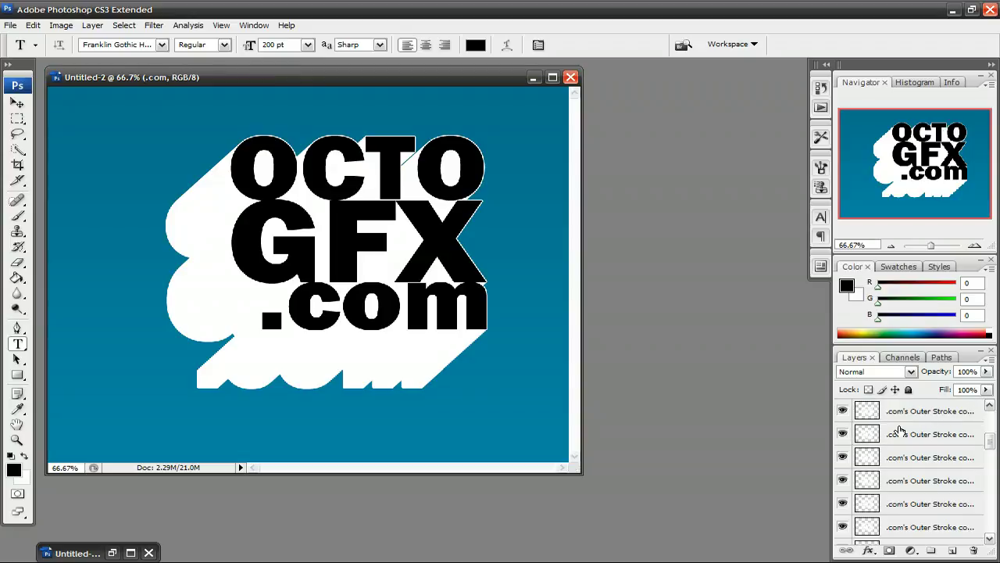
{"action": "left_click", "coordinate": [922, 480], "text": "shift"}
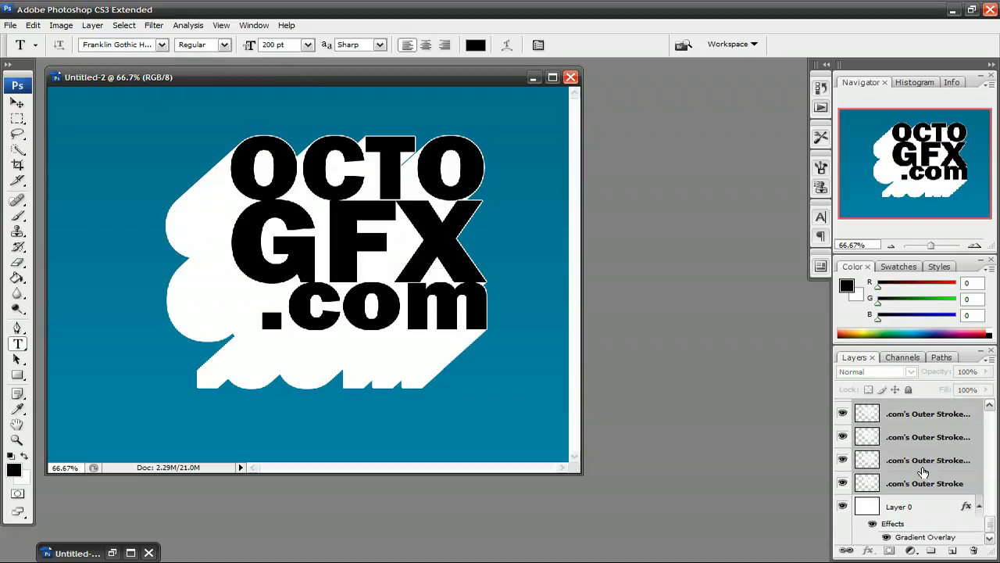
{"action": "right_click", "coordinate": [924, 470]}
{"action": "left_click", "coordinate": [860, 434]}
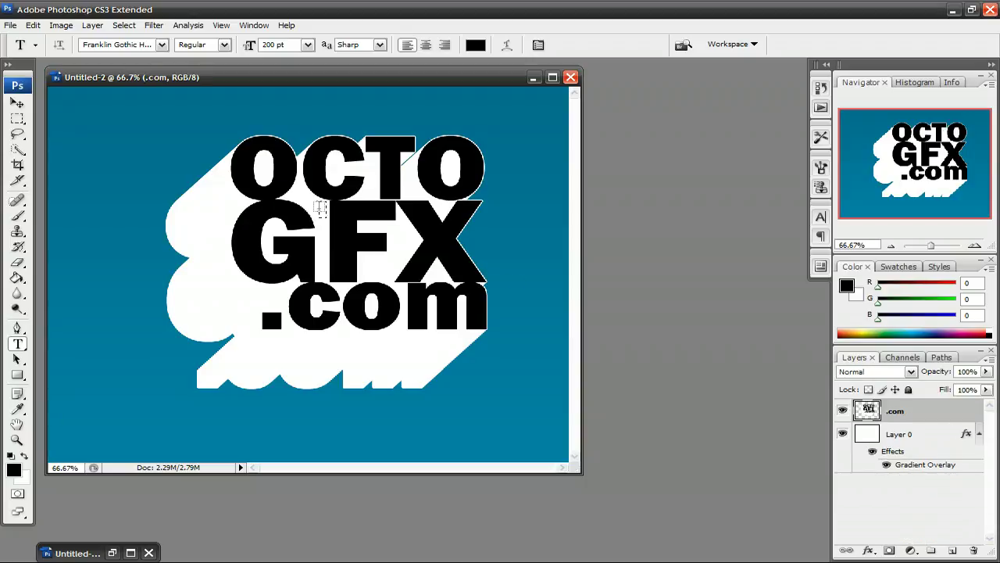
Shift the merged .com artwork slightly left, then minimize Photoshop to the desktop
{"action": "left_click_drag", "start_coordinate": [319, 219], "coordinate": [275, 200]}
{"action": "key", "text": "v"}
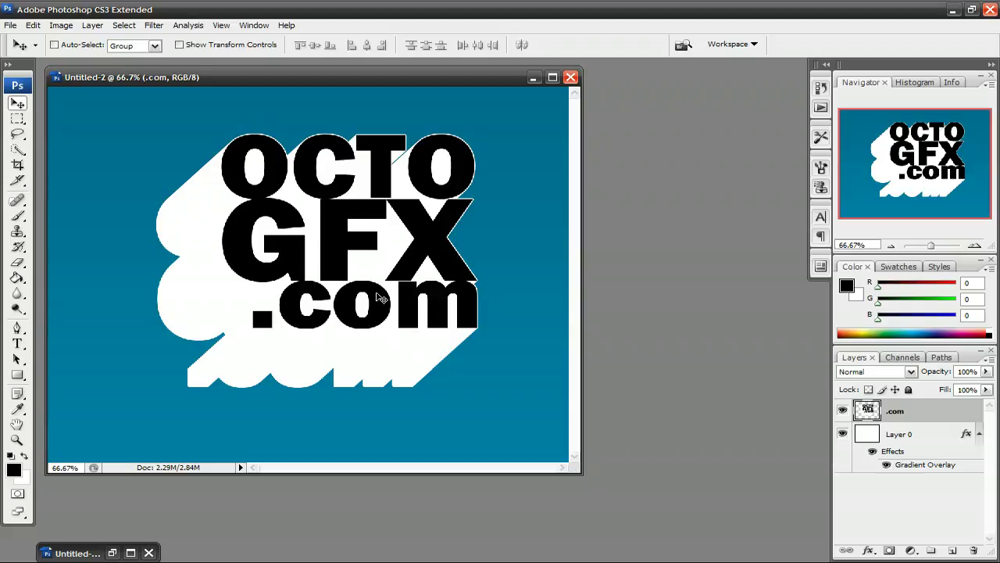
{"action": "left_click_drag", "start_coordinate": [374, 284], "coordinate": [369, 286]}
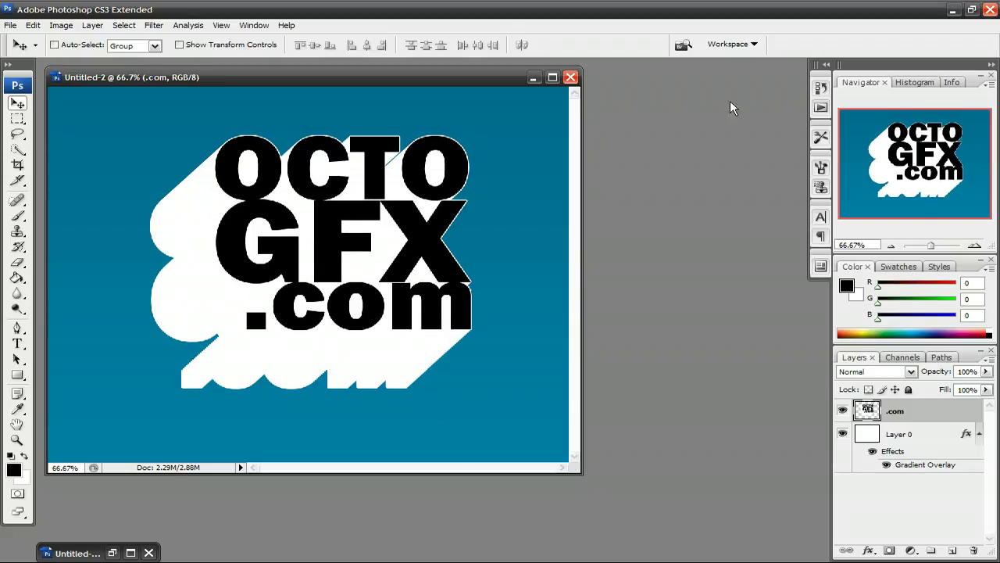
{"action": "left_click", "coordinate": [955, 10]}
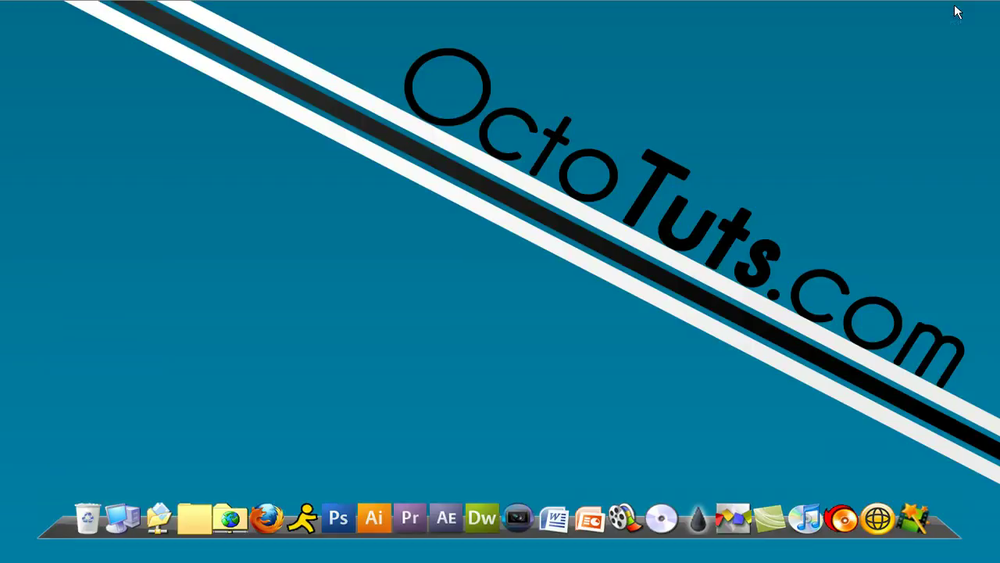